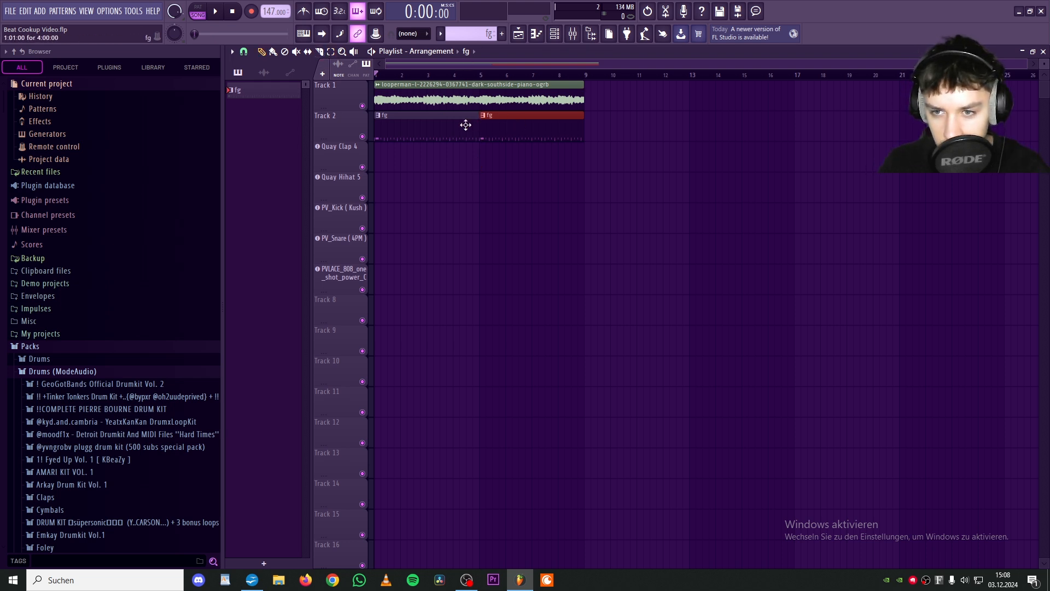
- Play back the arrangement to hear the piano loop together with the fg drum pattern
key(space)
ctrl+click(521, 210)
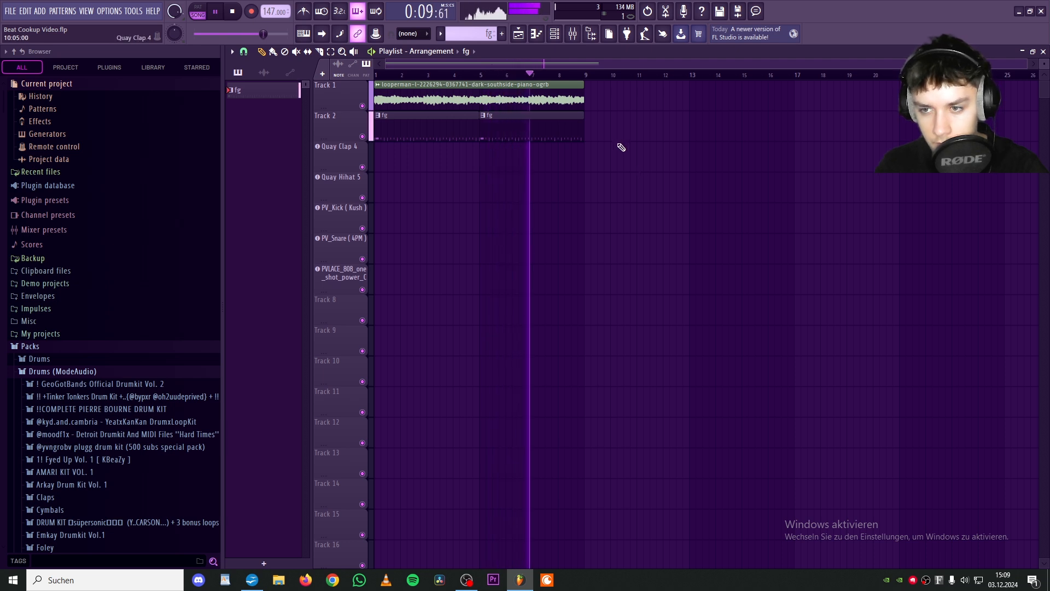
key(space)
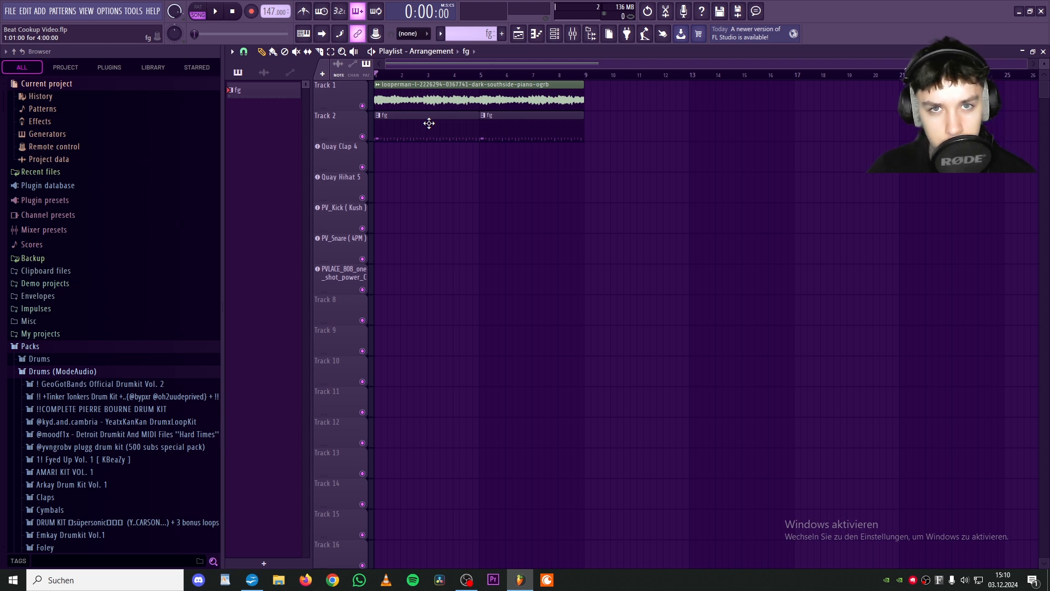
- View the PVLACE 808 piano roll of the fg pattern and return to the playlist
double_click(411, 131)
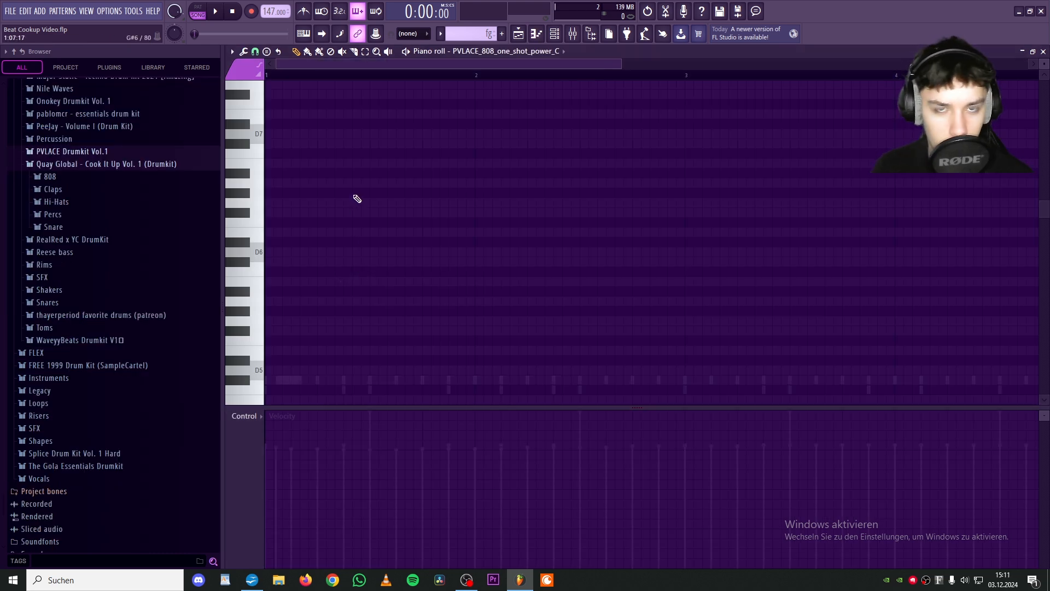
scroll(529, 222, down, 3)
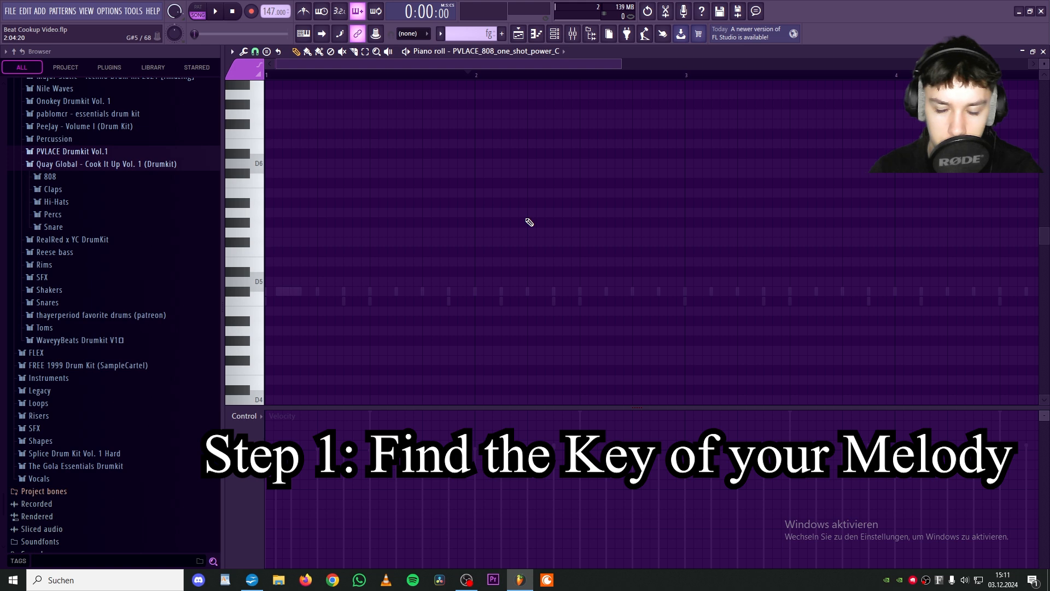
key(F5)
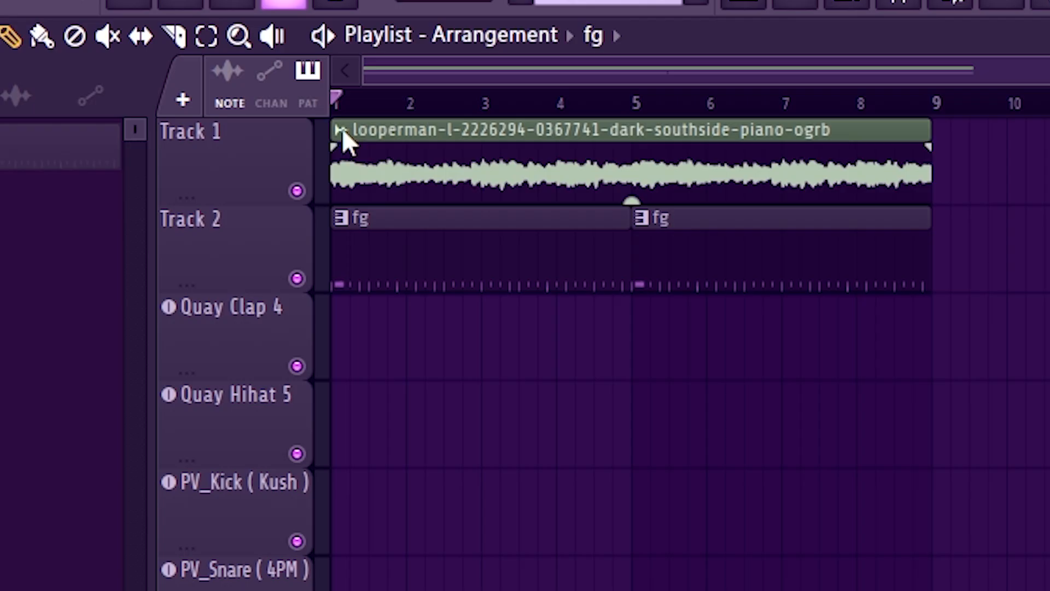
- Load the Track 1 piano loop's sample into Edison and detect its pitch regions
click(343, 131)
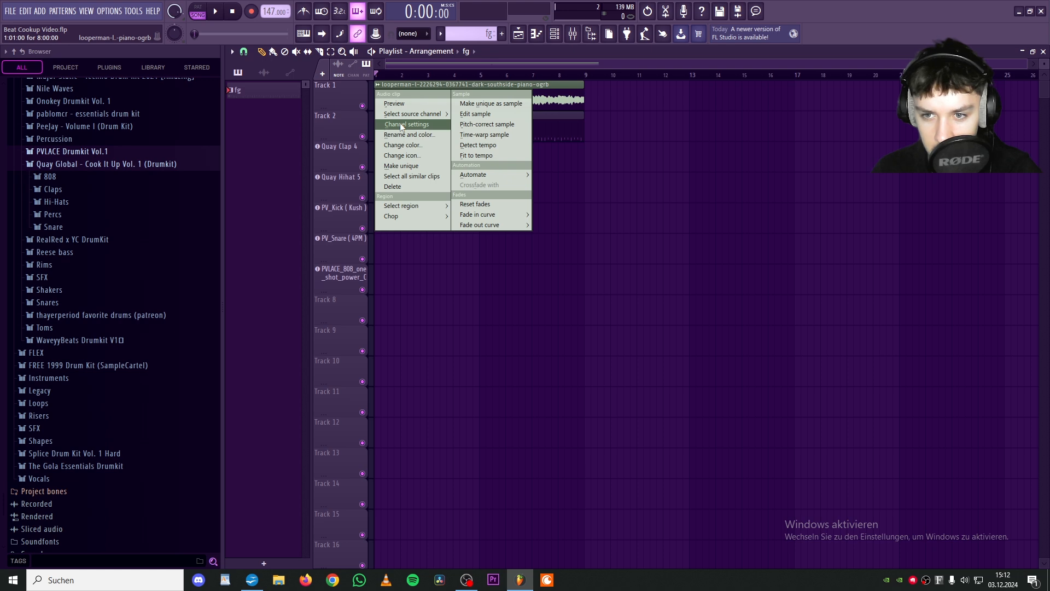
click(401, 126)
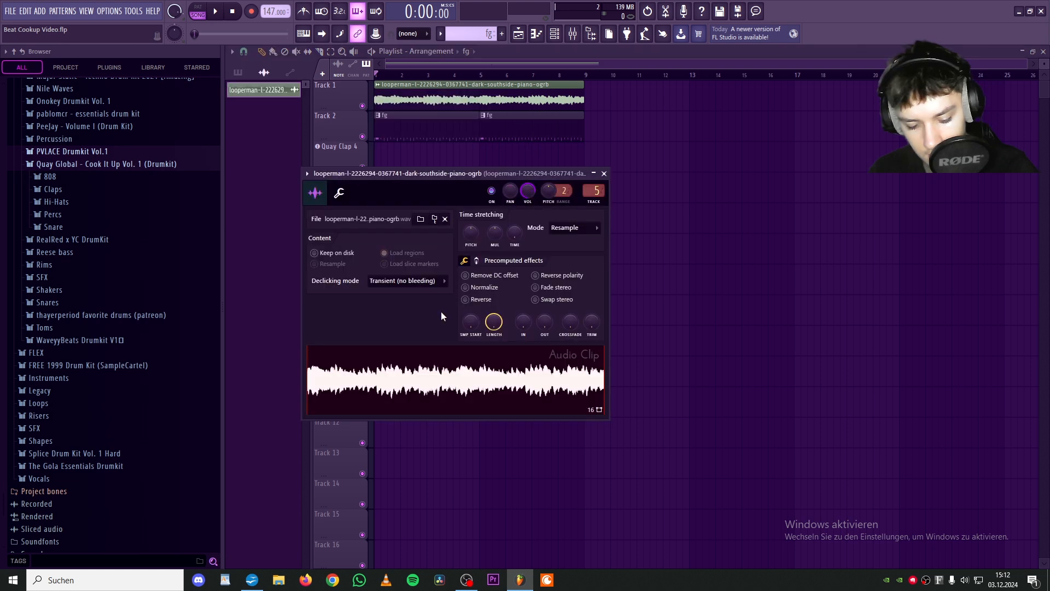
key(ctrl+e)
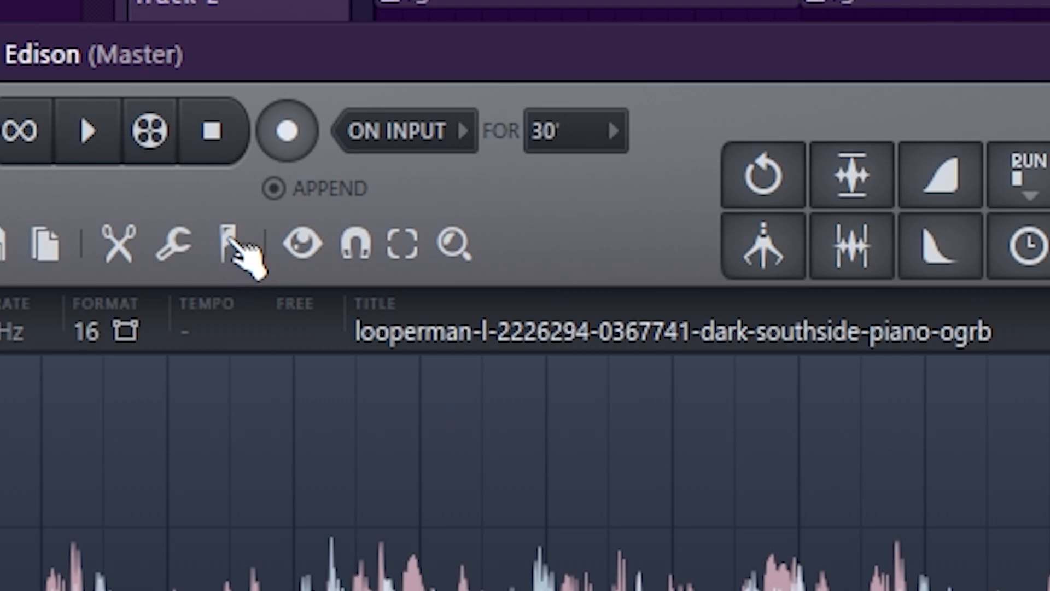
click(339, 178)
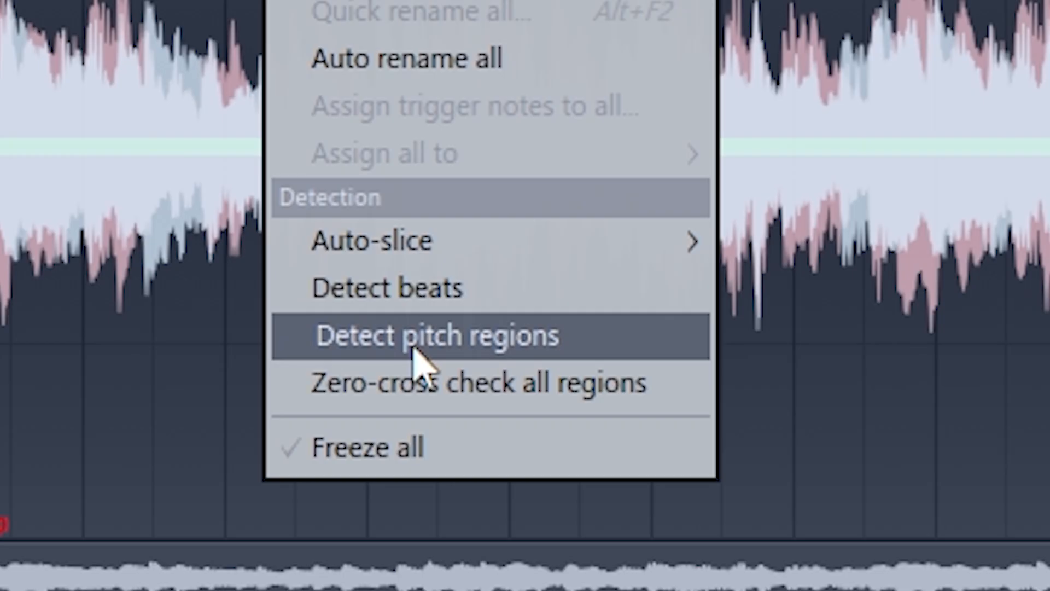
click(412, 348)
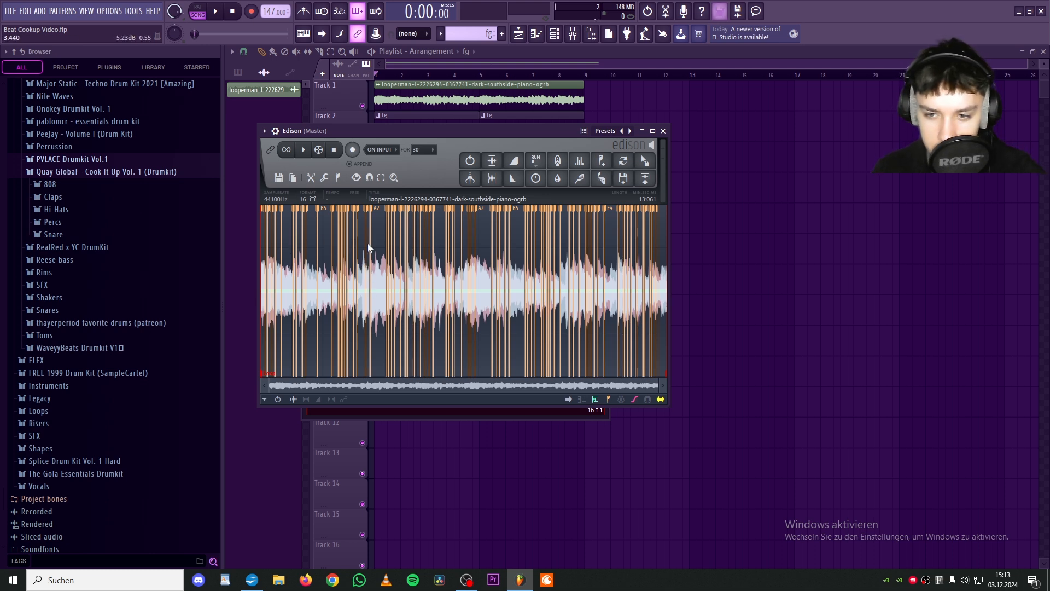
- Examine the detected note names at the start of the piano loop to find the melody's key
scroll(279, 308, up, 2)
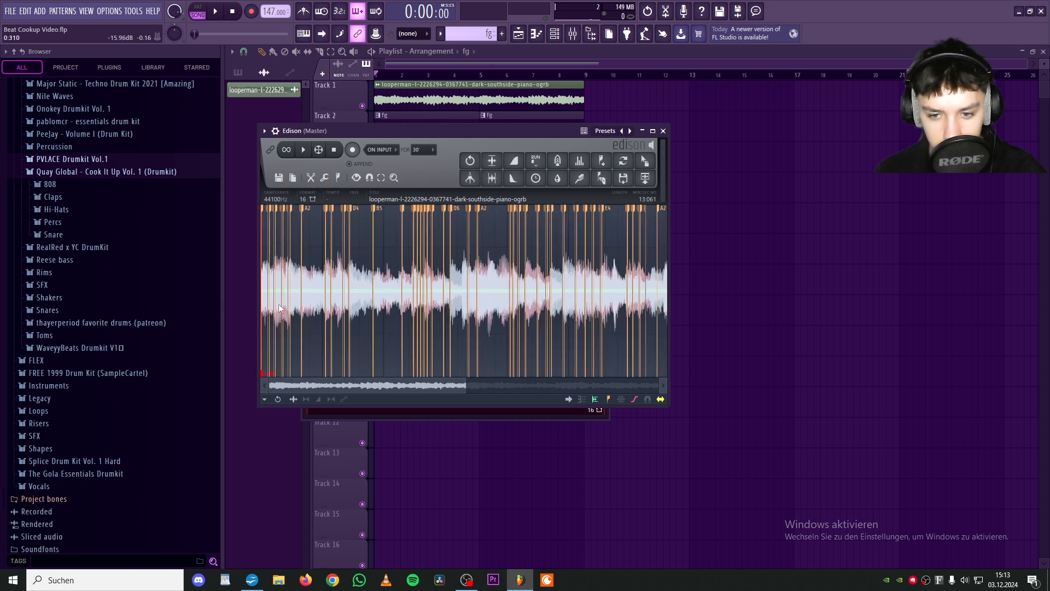
scroll(280, 308, up, 4)
key(super)
key(super)
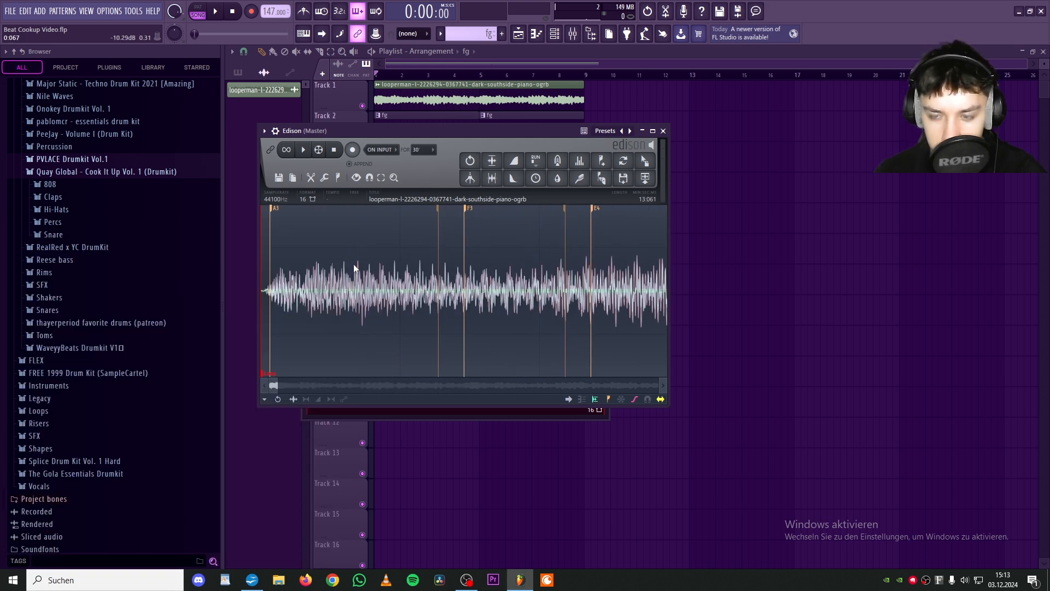
scroll(348, 268, down, 3)
scroll(348, 268, down, 2)
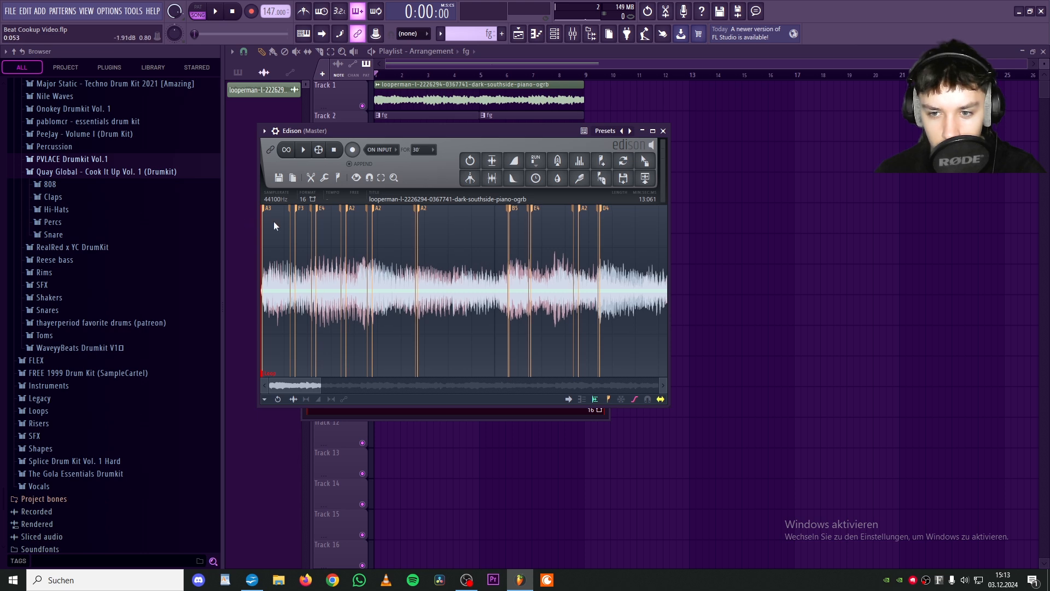
scroll(266, 268, up, 4)
key(super)
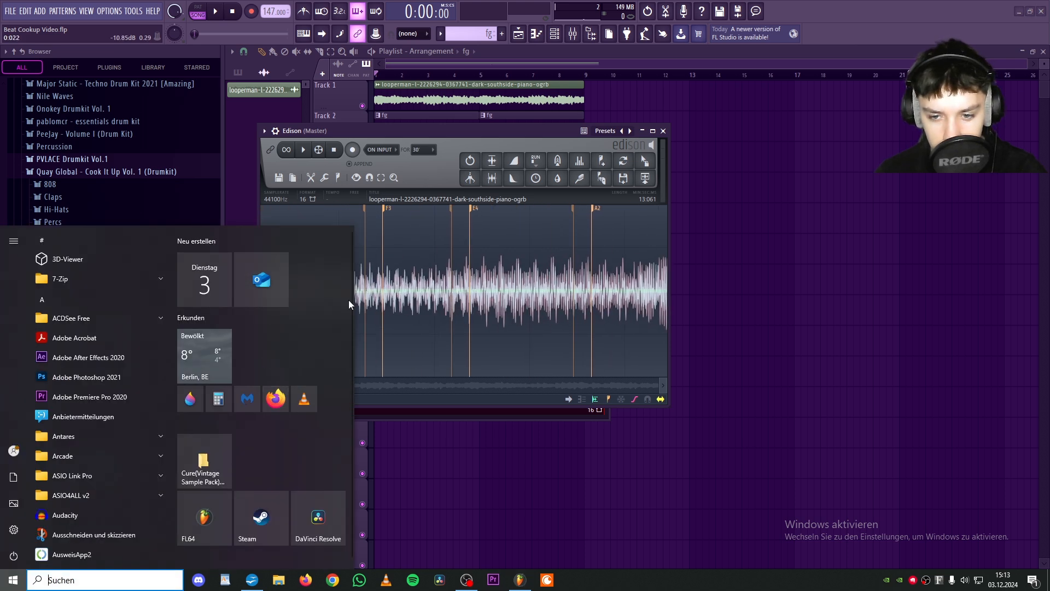
key(super)
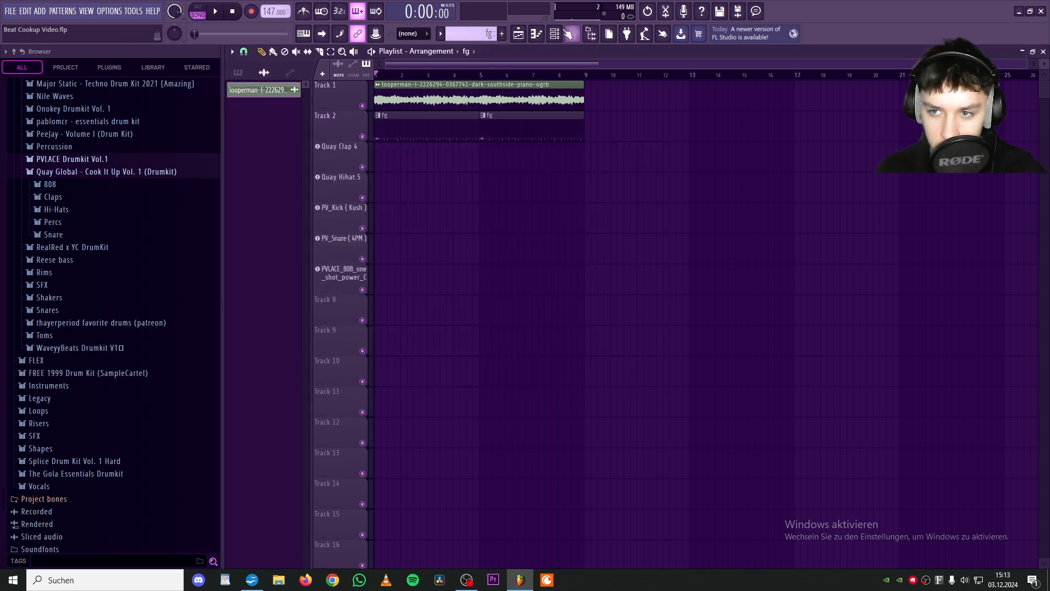
- Open the PVLACE 808 channel's piano roll and place three A7 notes in bar 1
click(554, 34)
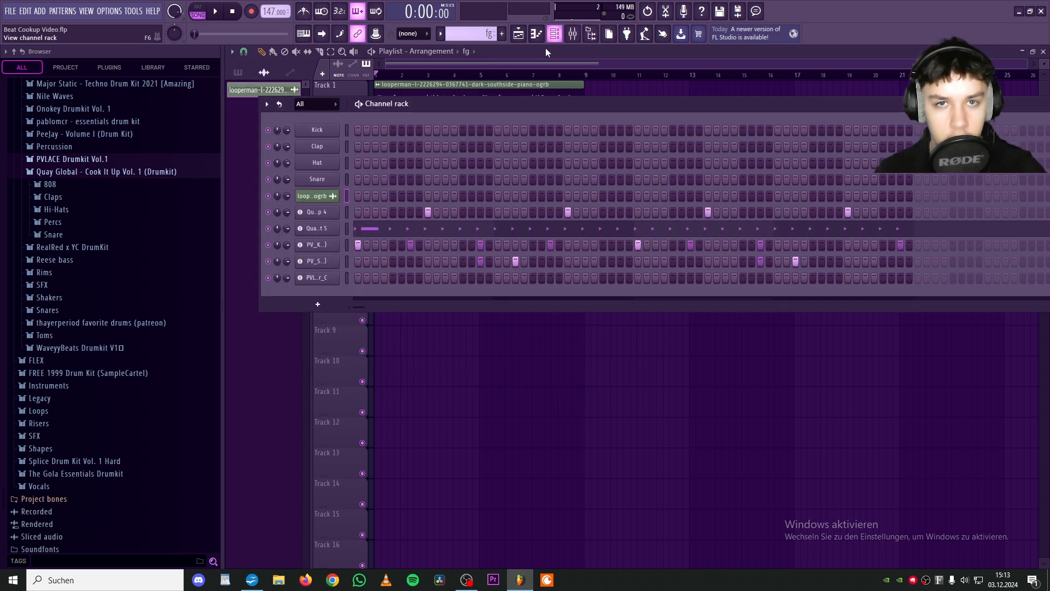
right_click(327, 278)
click(360, 278)
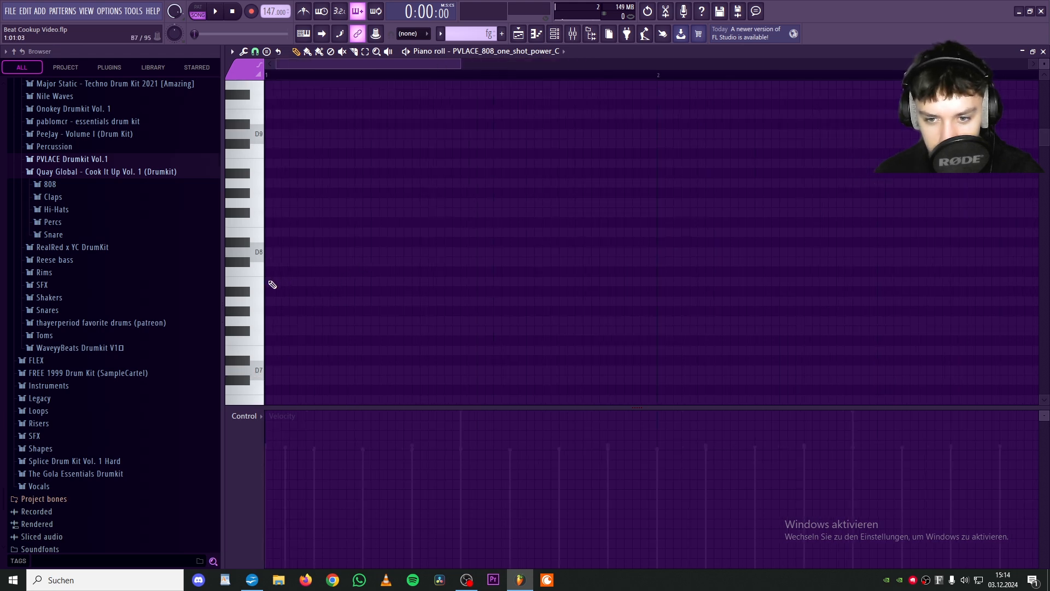
click(269, 281)
drag(308, 294, 296, 306)
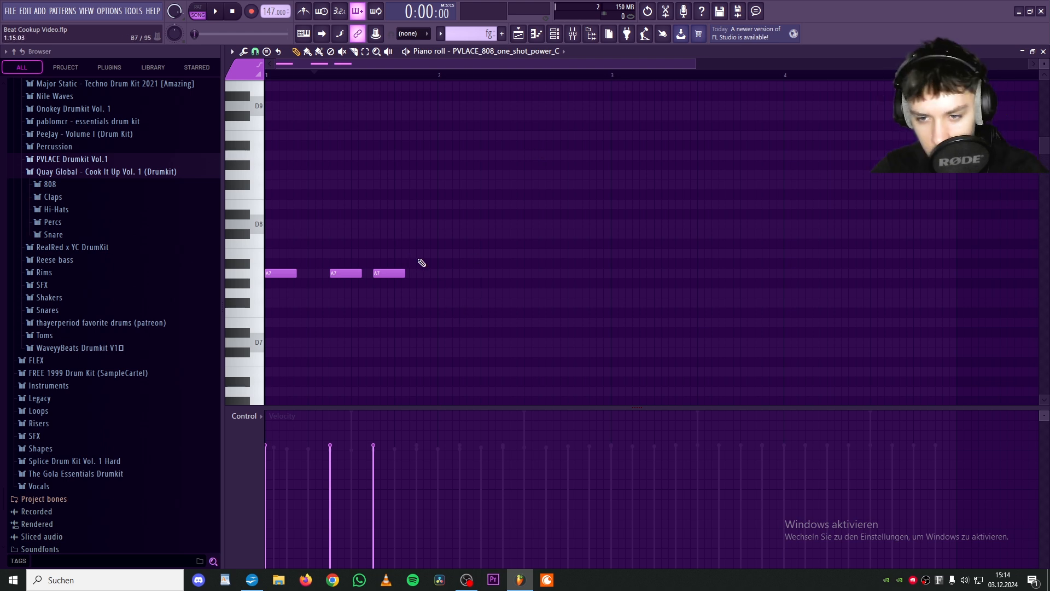
- Extend the three 808 notes with legato and transpose them down two octaves to A5, checking them by playback
key(ctrl+l)
key(space)
key(ctrl+Down)
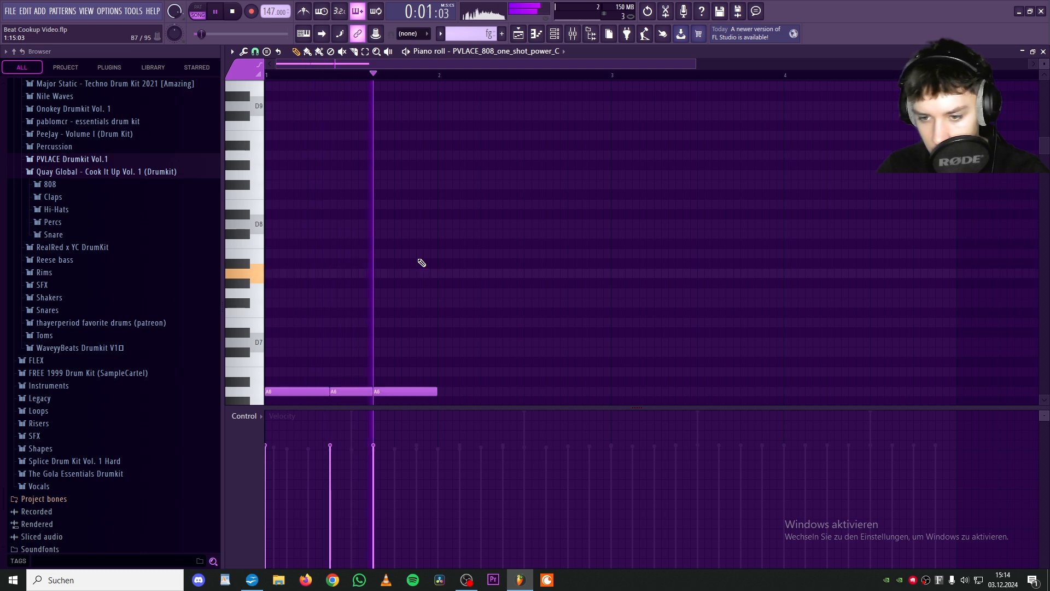
key(space)
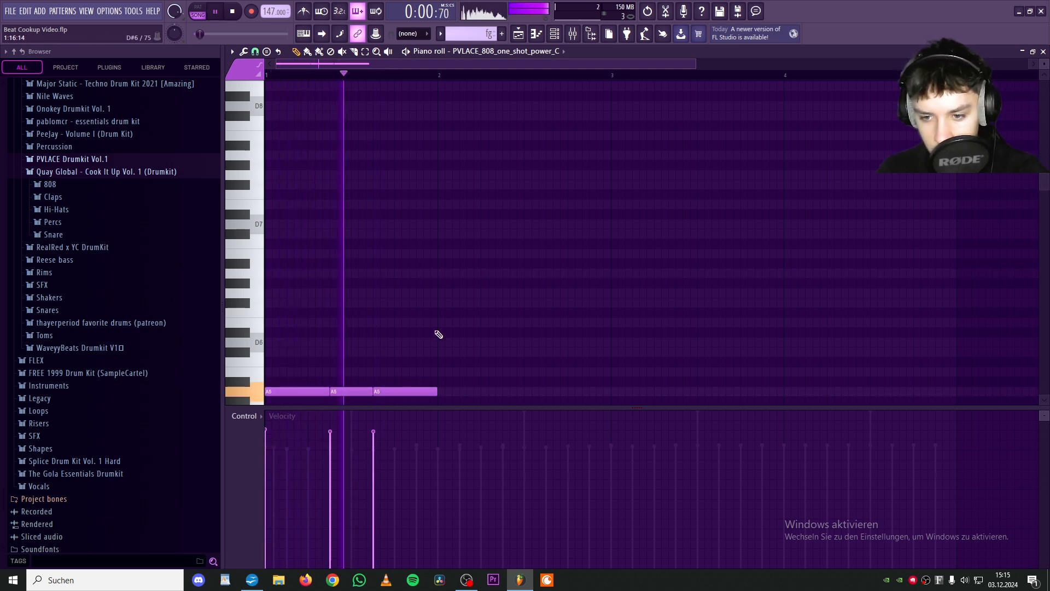
key(ctrl+Down)
key(space)
key(space)
- Replace the third 808 note with a longer A5 starting on beat 4 of bar 1, and add another A5 in bar 2
right_click(405, 246)
key(space)
click(396, 247)
key(space)
drag(426, 245, 474, 251)
key(space)
click(505, 246)
key(space)
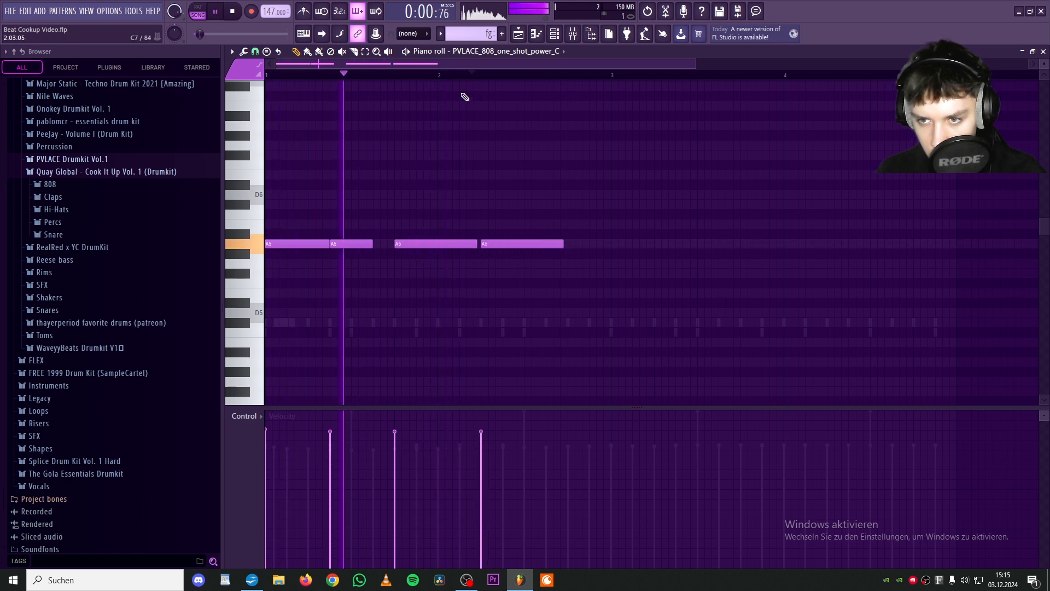
- Arrange the A5 notes as a three-note figure with a long last note and repeat it from bar 3 to fill four bars
scroll(461, 78, down, 2)
scroll(461, 78, up, 2)
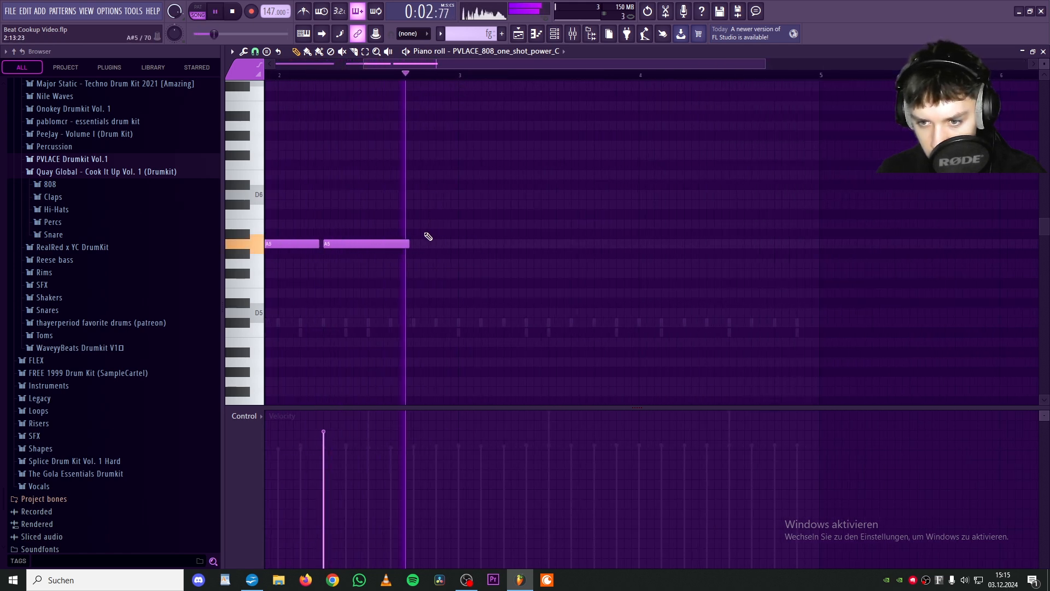
key(space)
scroll(438, 251, down, 2)
key(space)
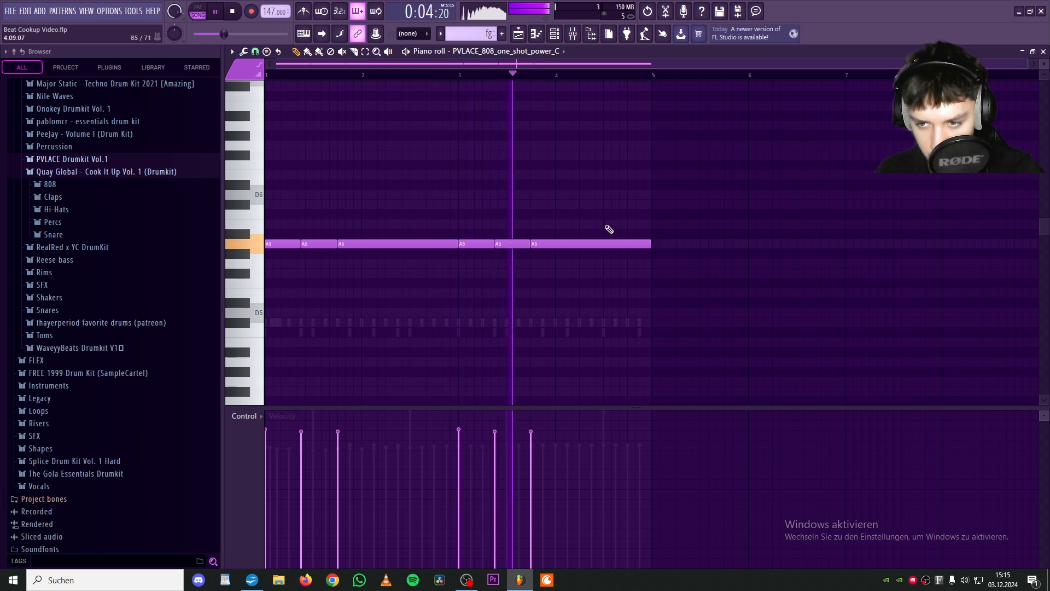
- Transpose all 808 notes down one octave to A4 and play the pattern
key(space)
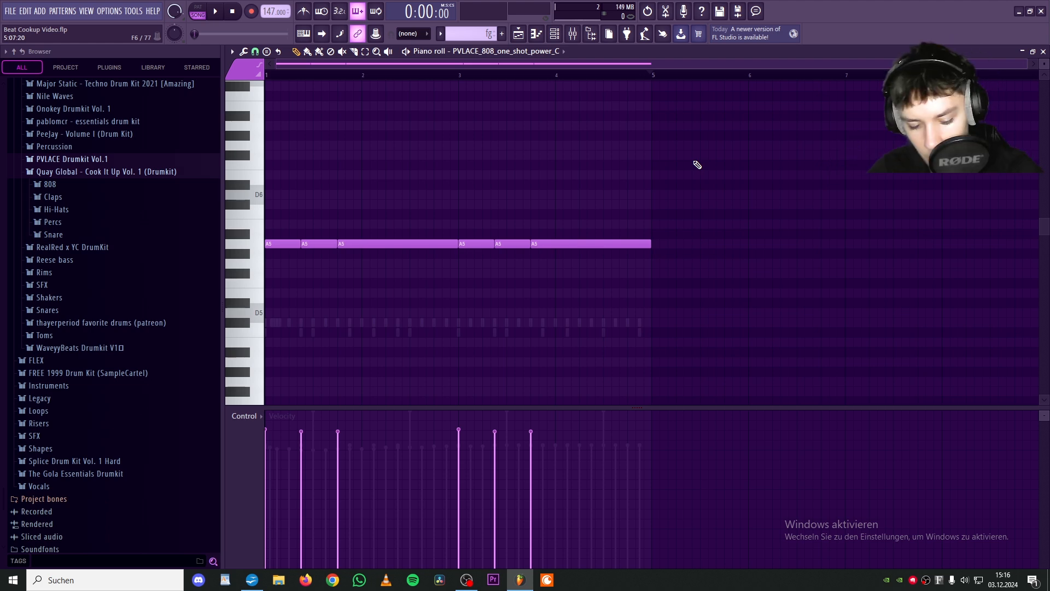
key(ctrl+Down)
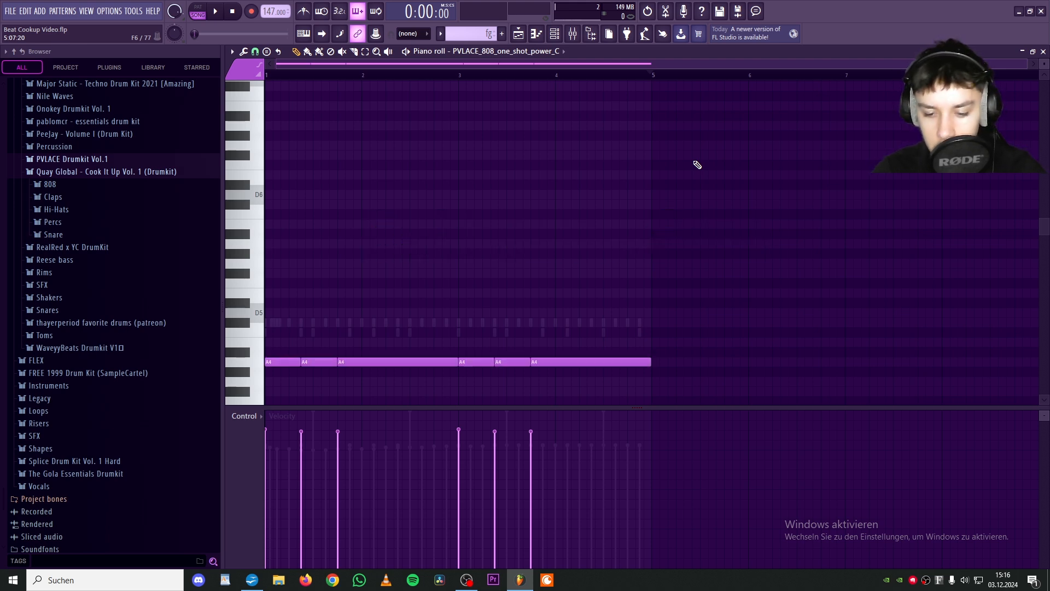
key(space)
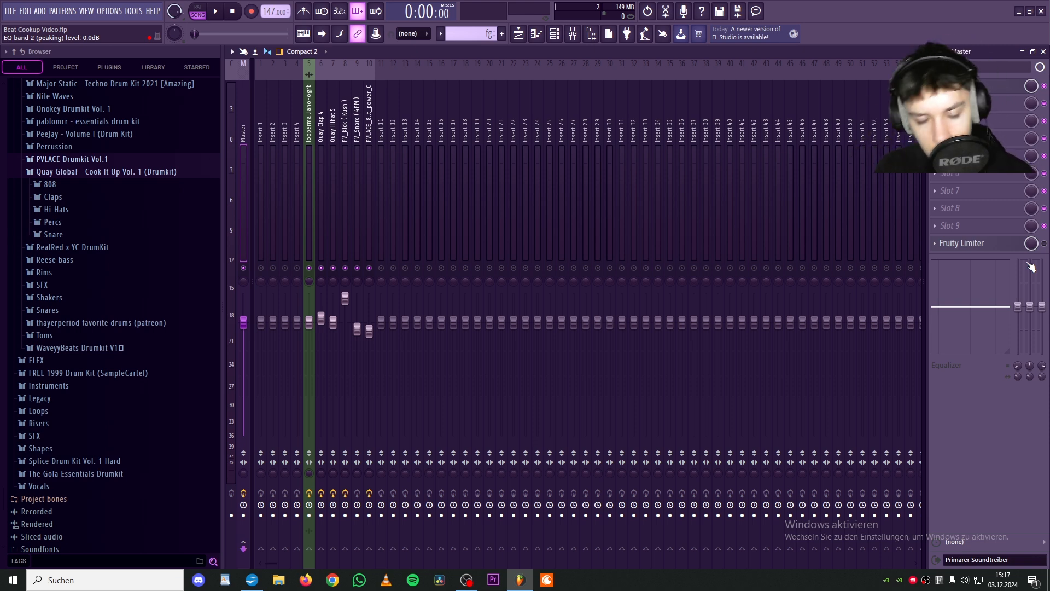
- Toggle the Fruity Limiter on the master mixer track and leave the mixer
click(1044, 243)
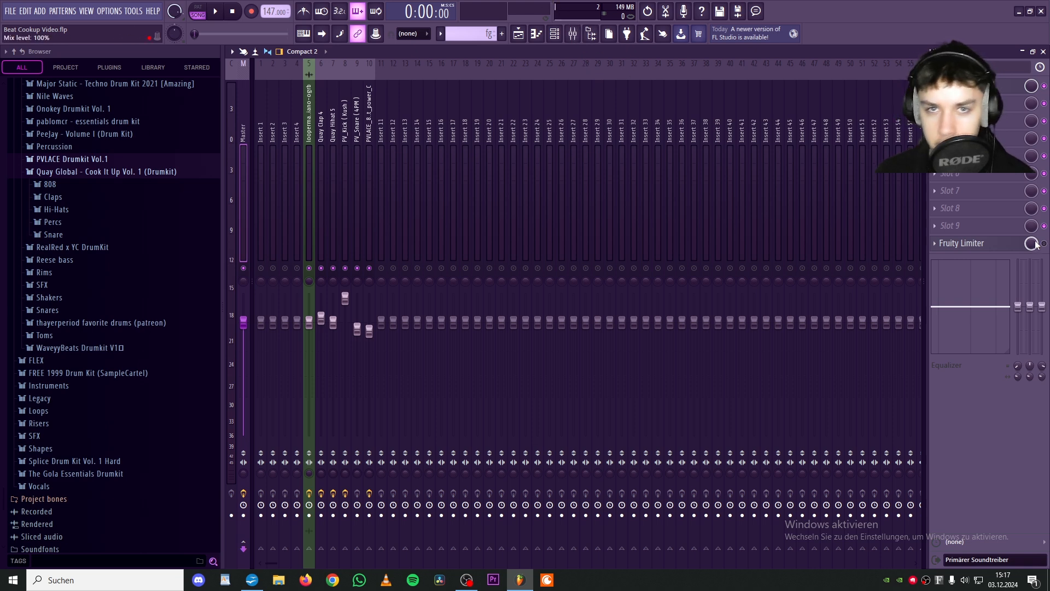
key(F9)
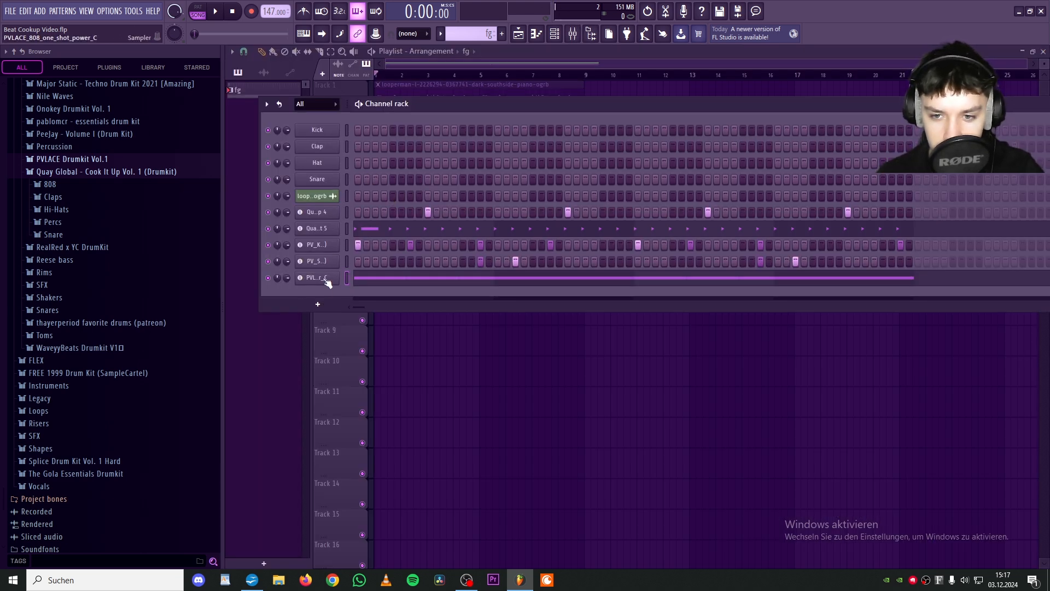
- Reopen the PVLACE 808 channel's piano roll and play back the four-bar bassline
right_click(327, 281)
click(361, 277)
key(space)
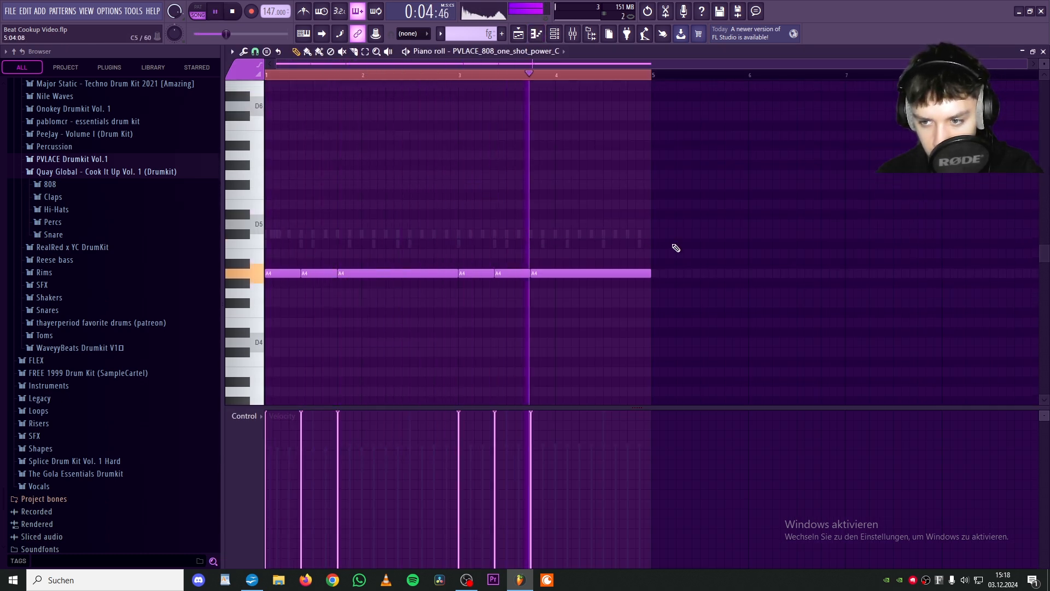
key(space)
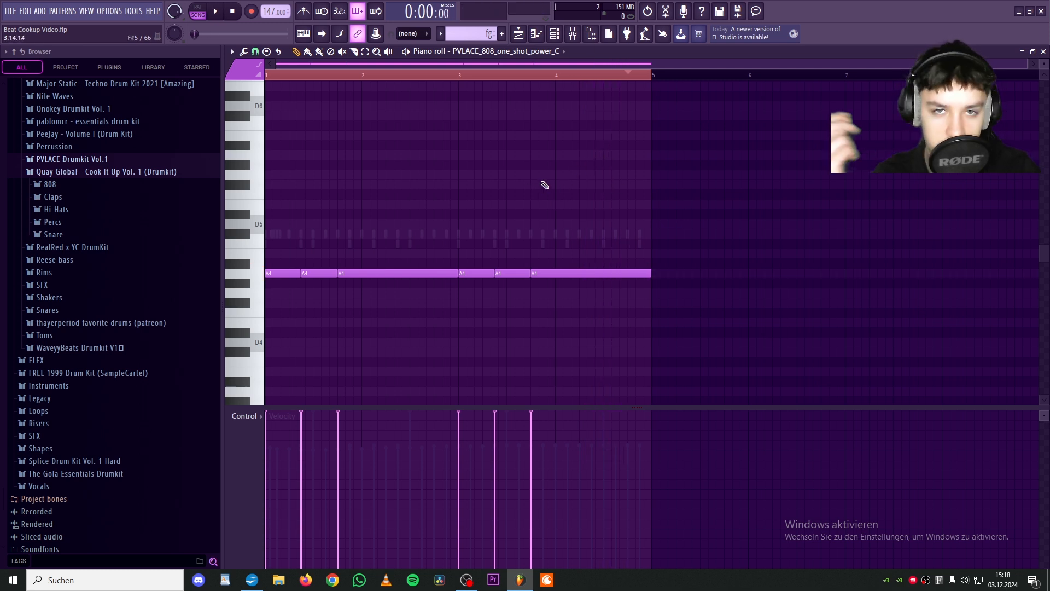
- Shorten the third A4 note so it ends early in bar 2, and try a D5 note at the end of bar 1
drag(457, 273, 398, 273)
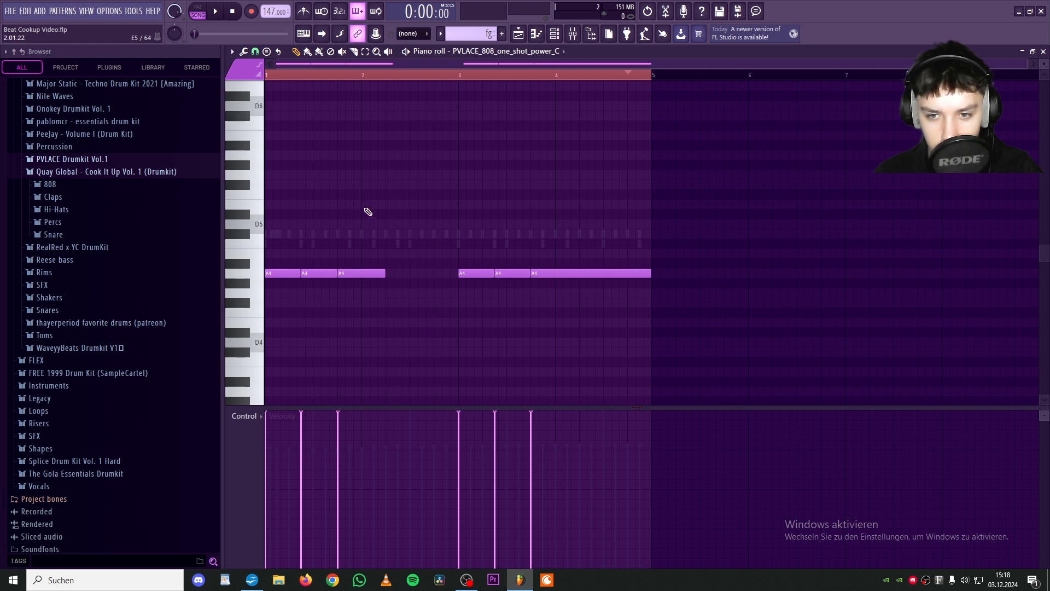
click(361, 224)
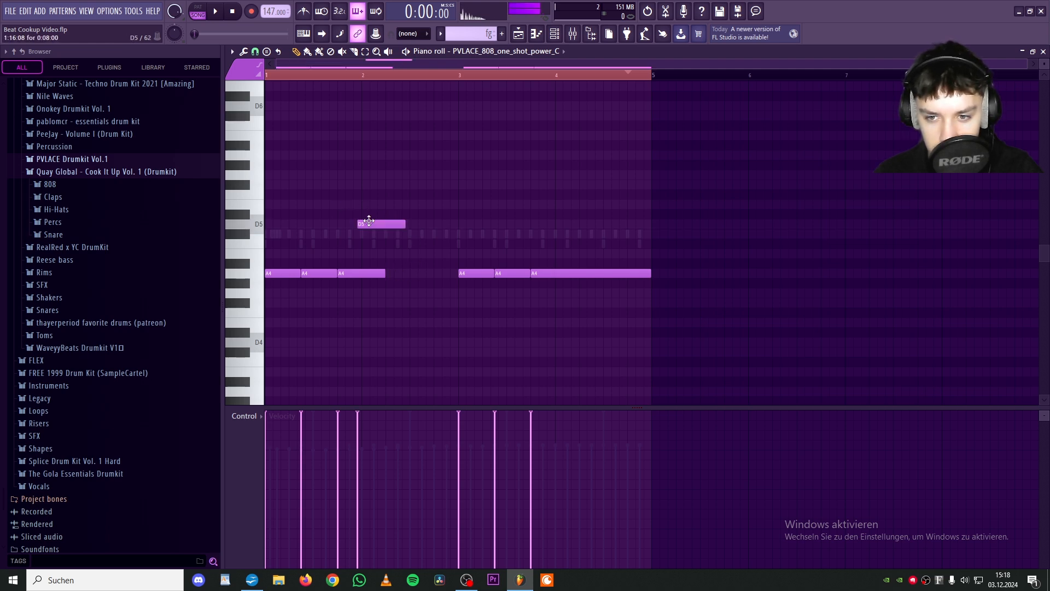
right_click(374, 222)
- Lengthen the third A4 note slightly, checking it by playback, and save the project
scroll(383, 216, up, 3)
key(space)
scroll(409, 241, down, 3)
drag(385, 274, 389, 274)
scroll(438, 288, up, 2)
key(space)
key(ctrl+s)
scroll(452, 148, up, 4)
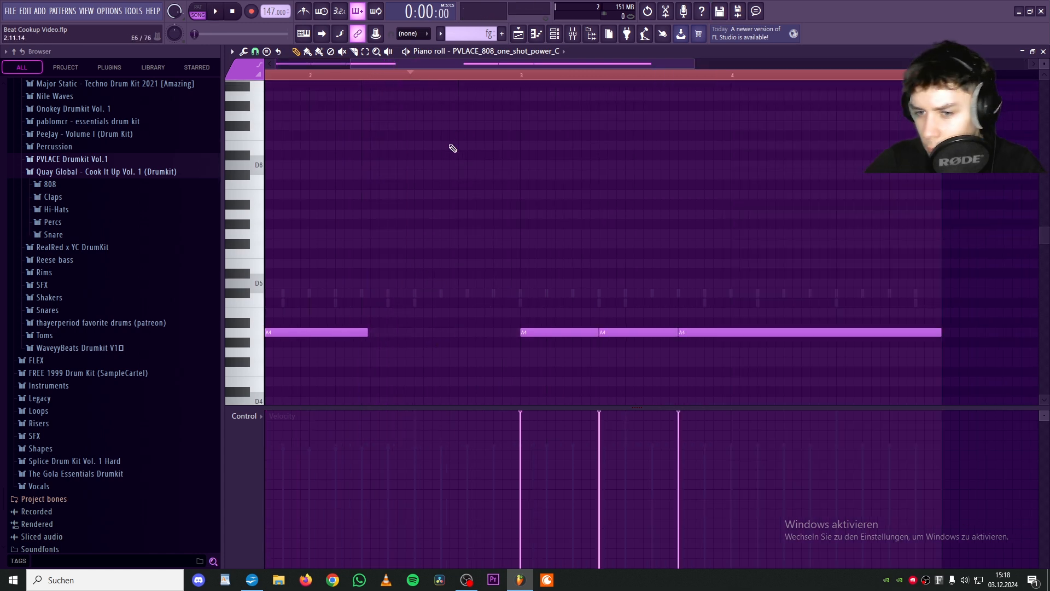
- Add an F5 note ending at bar 3 and another in bar 4 after a shortened last A4, and play the result
click(415, 253)
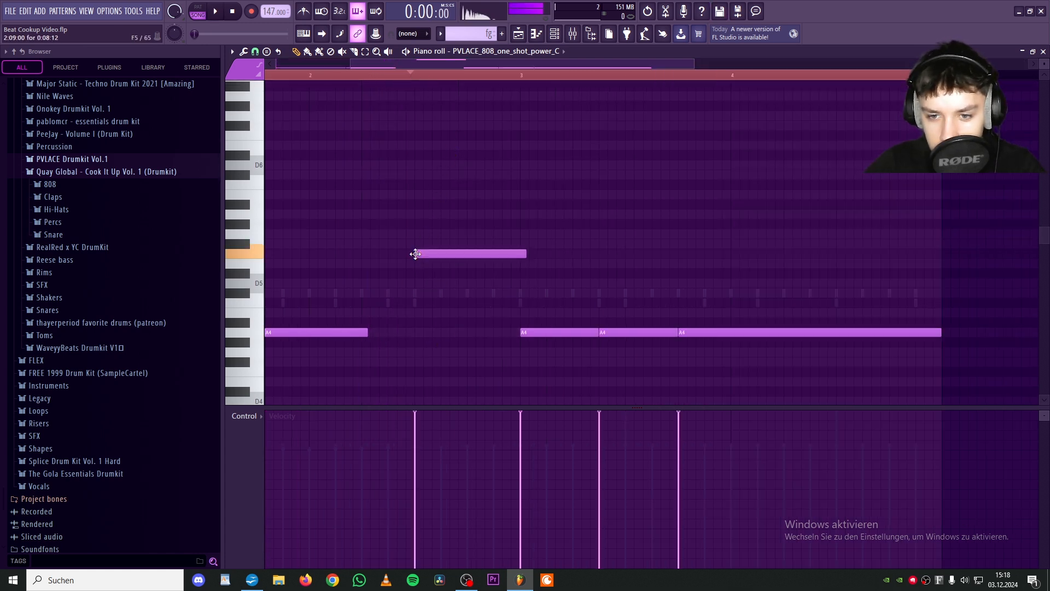
key(space)
mouse_move(526, 254)
mouse_down()
mouse_move(479, 253)
mouse_move(519, 265)
mouse_up()
key(space)
key(space)
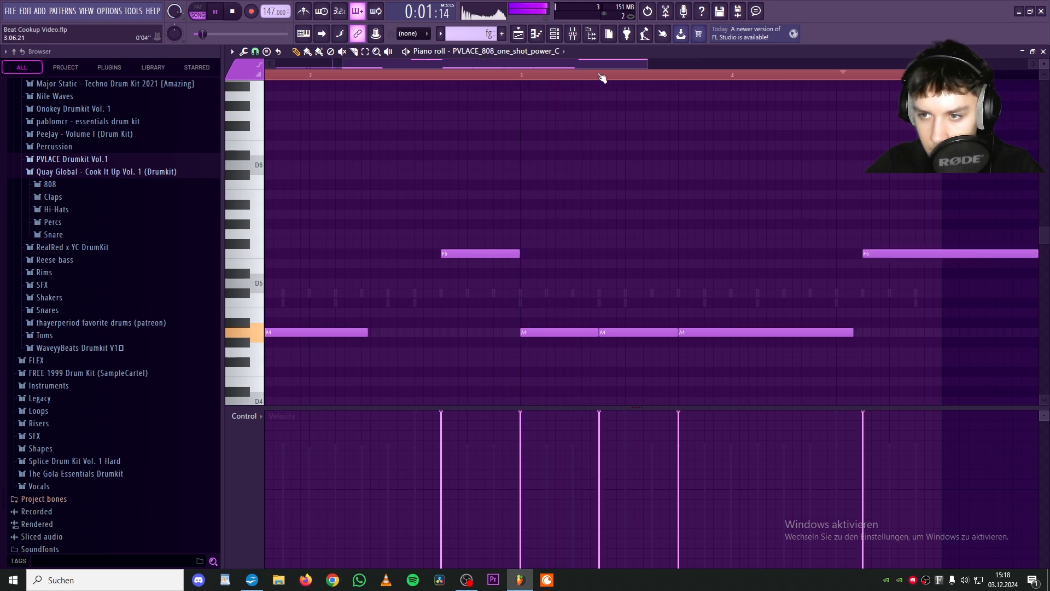
- Shorten the last F5 note so it ends exactly at the end of bar 4, and stop playback
scroll(602, 76, down, 3)
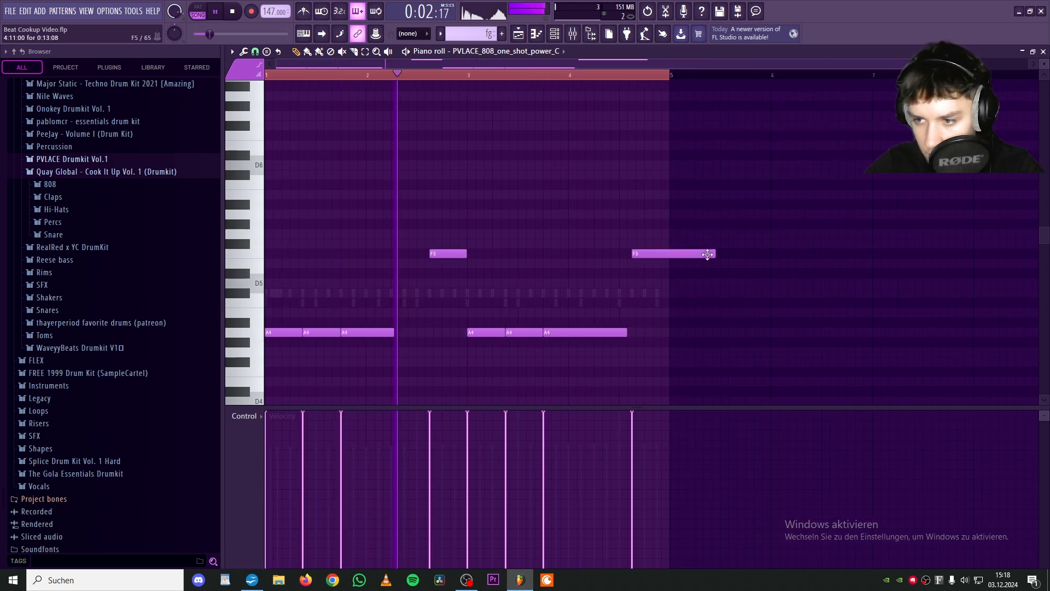
drag(714, 254, 668, 257)
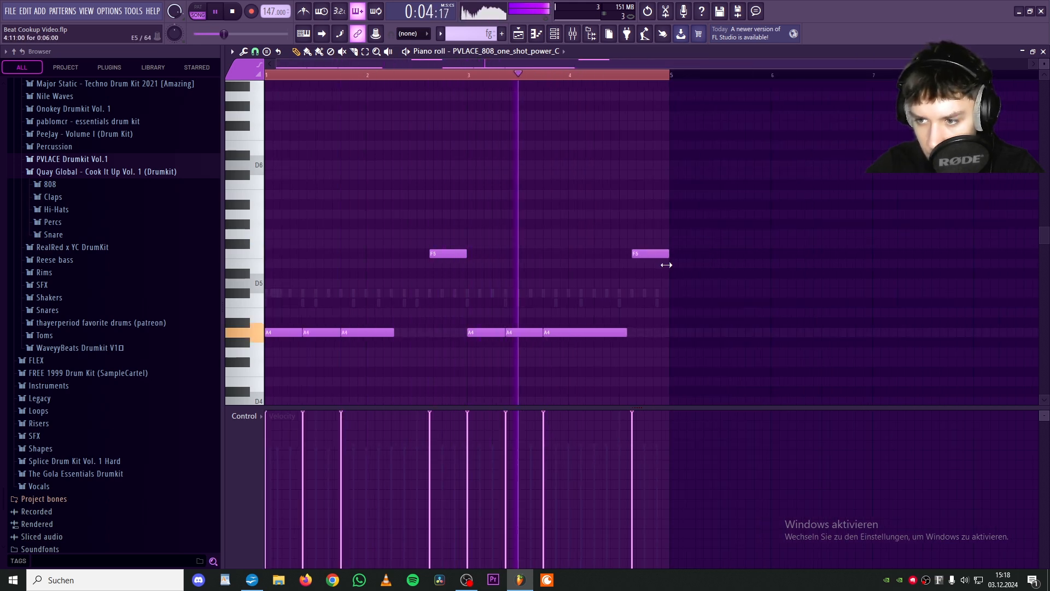
key(space)
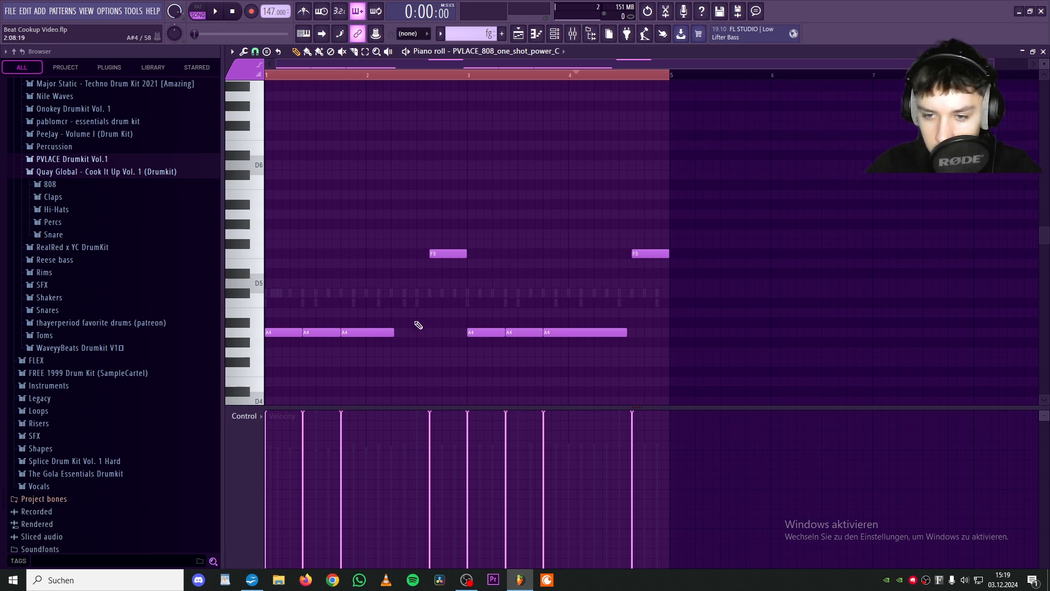
- Try a high note in bar 1, first on C6 and then on E6 near the bar's end, and remove it
scroll(339, 224, up, 3)
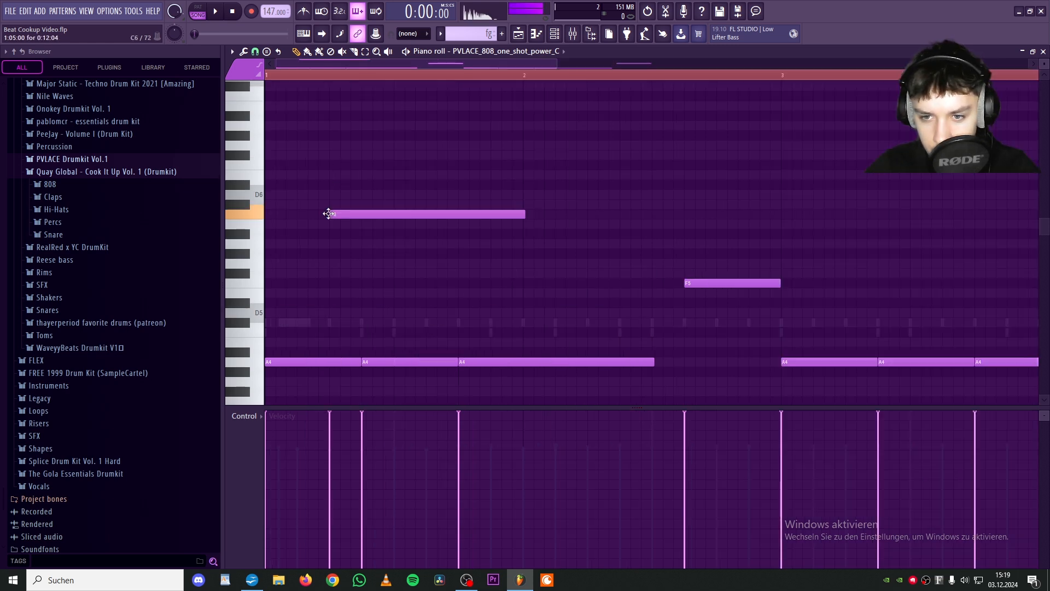
key(space)
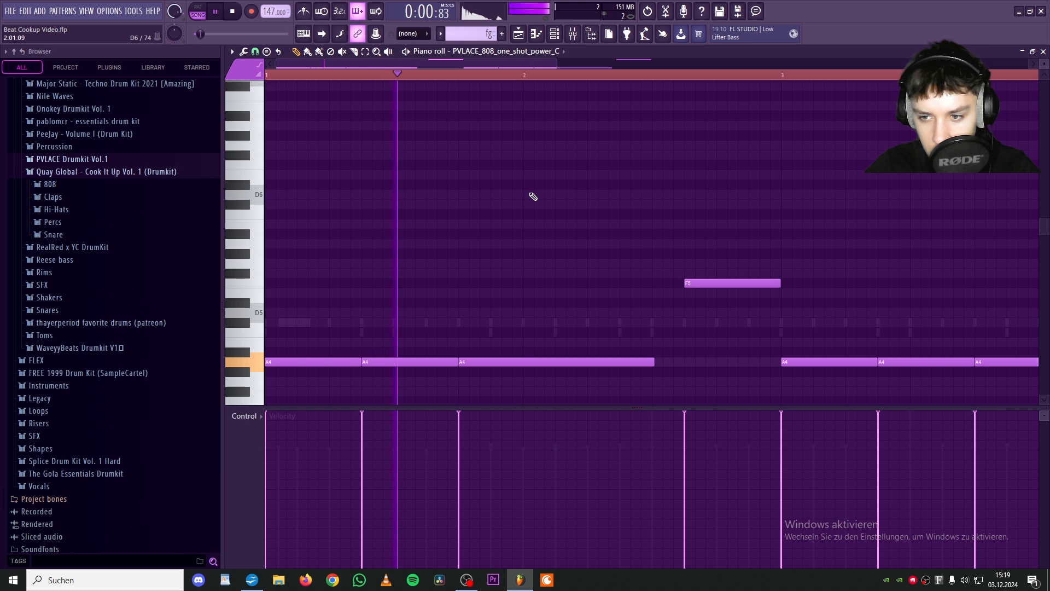
click(479, 165)
drag(479, 175, 508, 180)
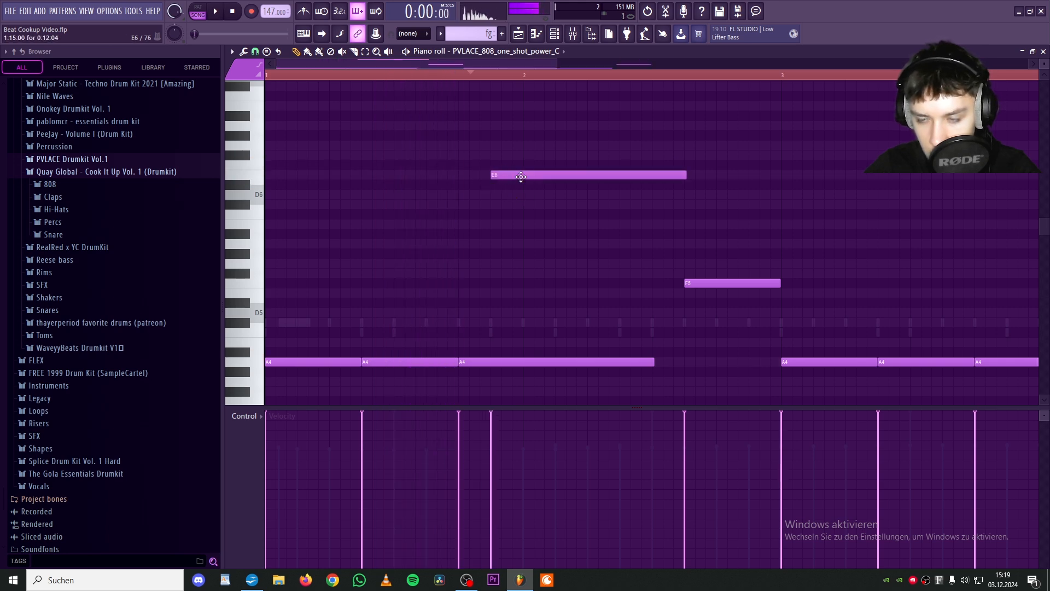
right_click(525, 179)
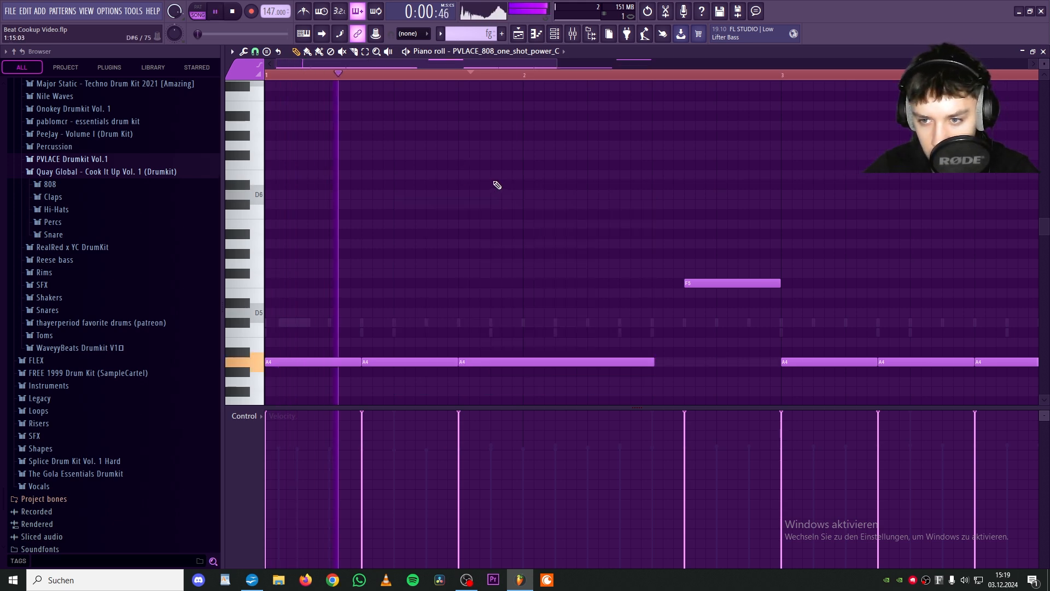
- Add an A5 note from late bar 1 up to the F5 in bar 2, trim the third A4 to meet it, and play it
click(514, 214)
key(space)
drag(514, 215, 525, 235)
key(space)
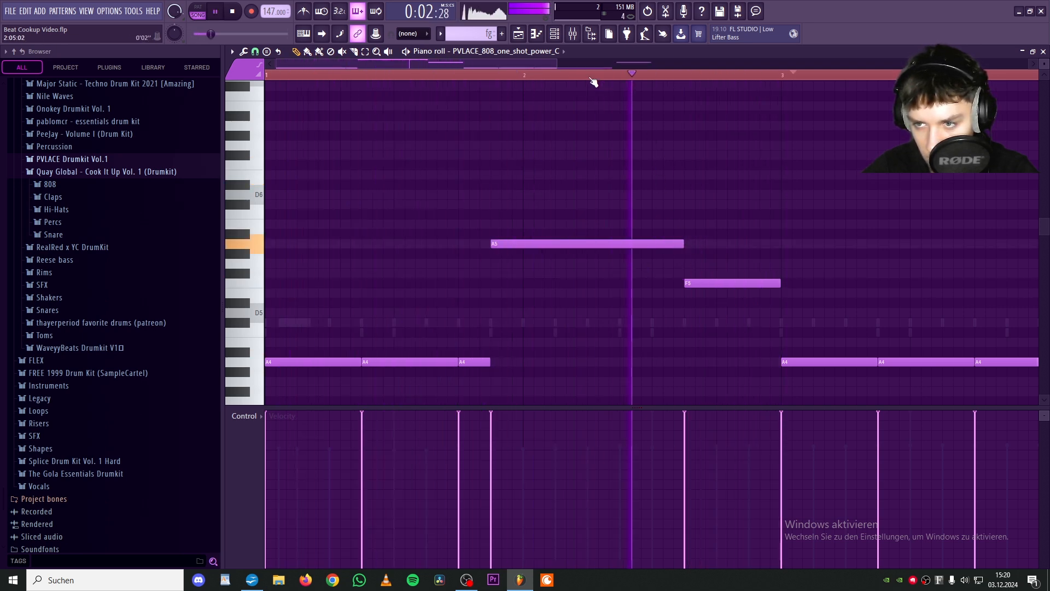
- Shorten the last A4 note and fill the gap before the final F5 with an A5 note, matching the first two bars
scroll(593, 82, down, 3)
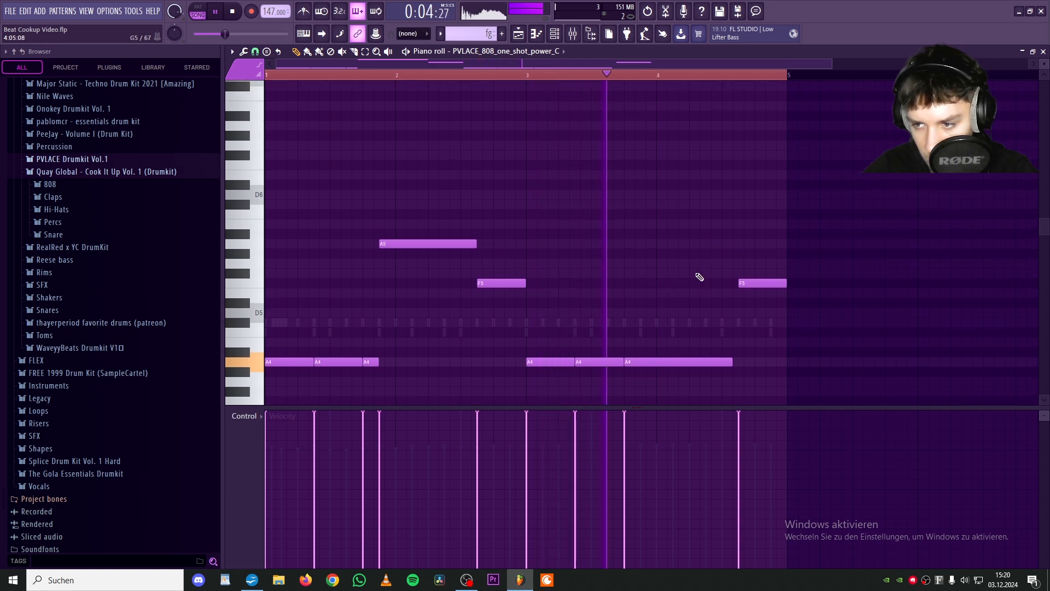
drag(731, 368, 688, 369)
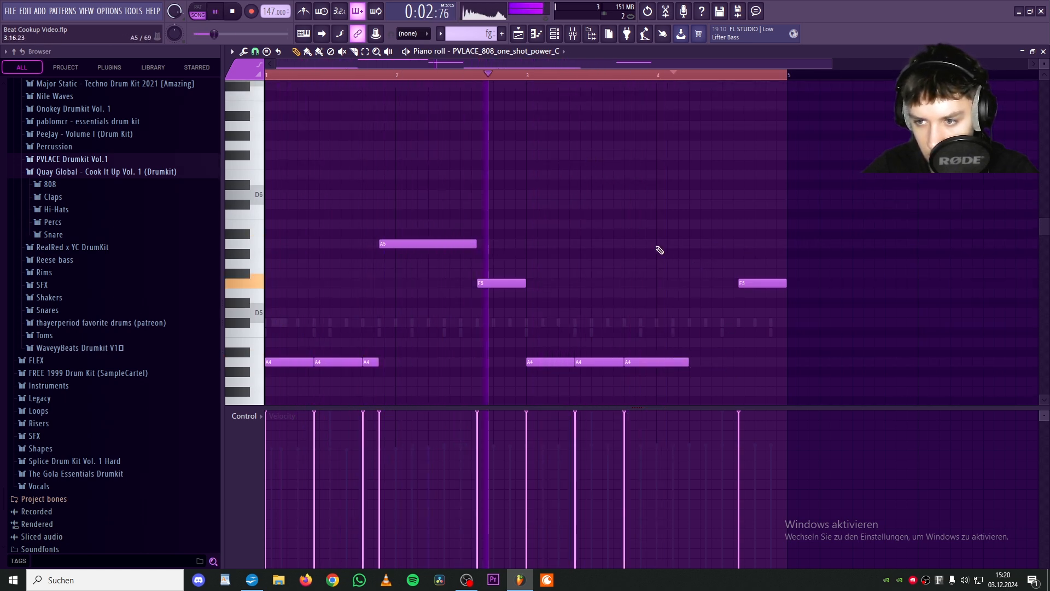
scroll(633, 82, up, 3)
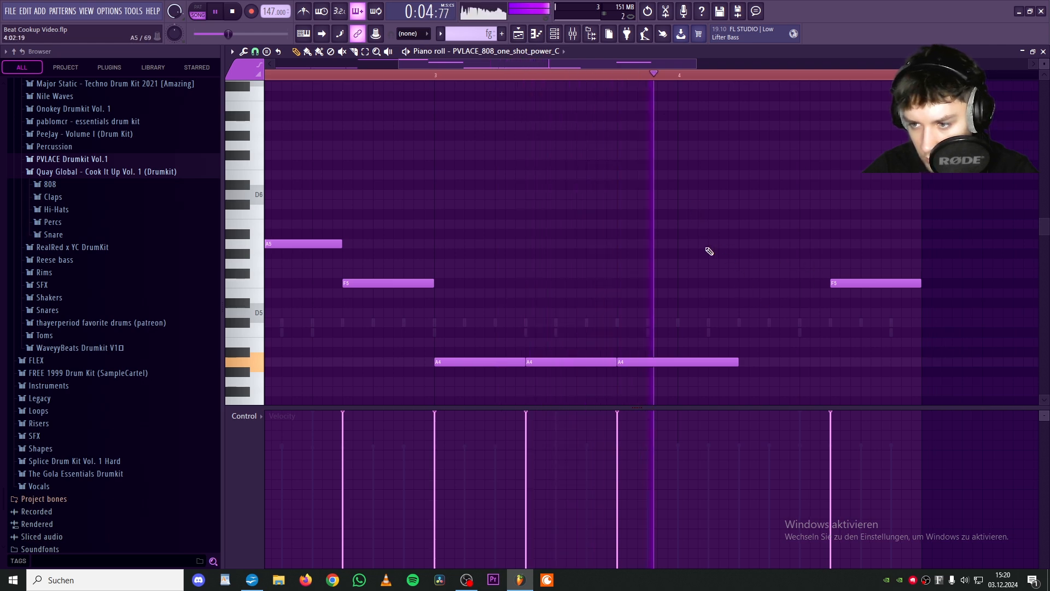
key(F5)
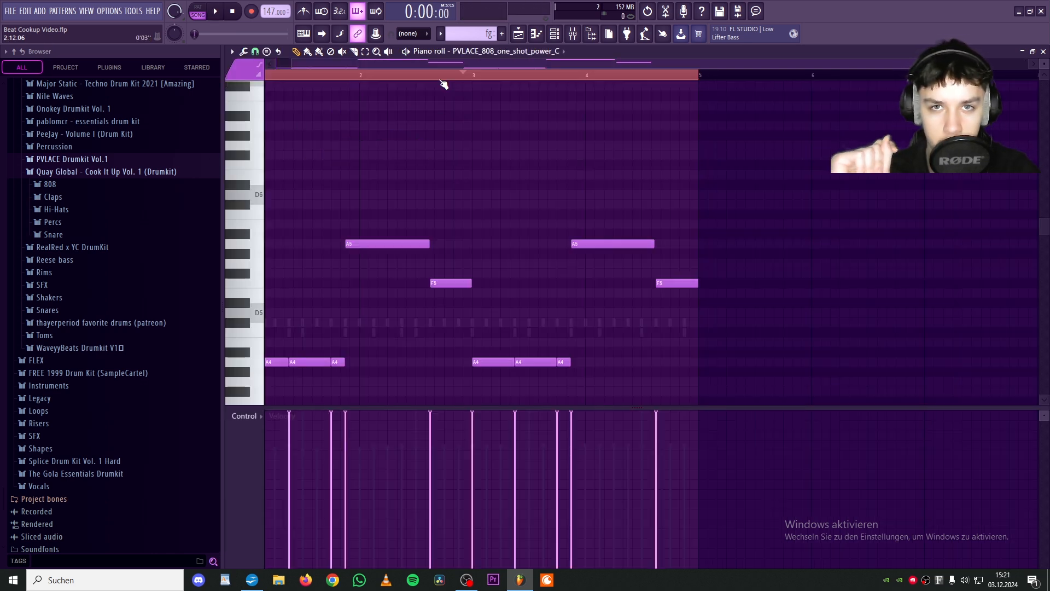
- Split the F5 note at the end of bar 2 into one longer note and three short F5 repeats, and play it
scroll(441, 81, up, 6)
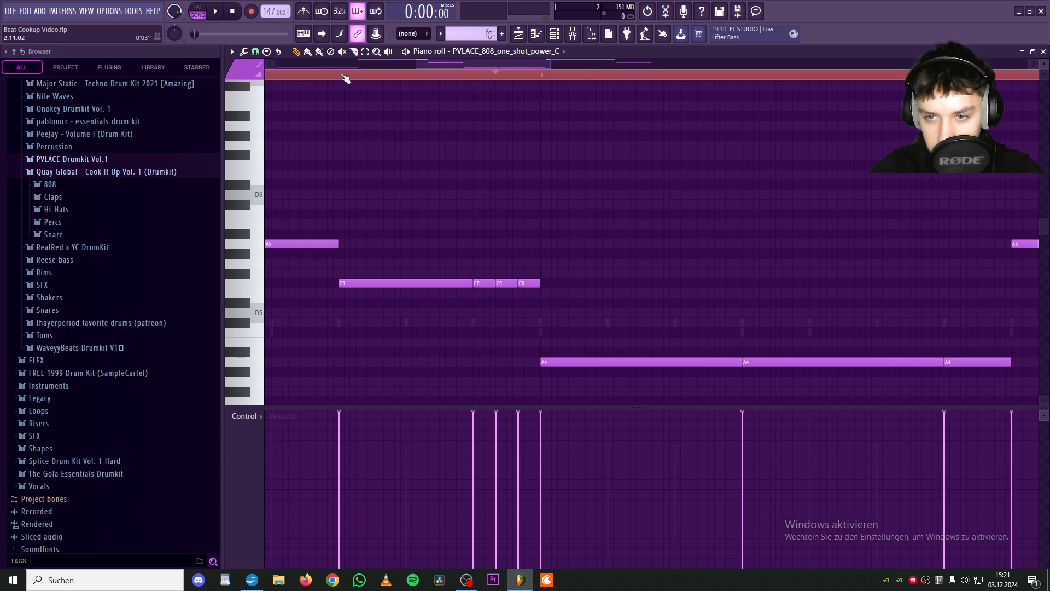
key(space)
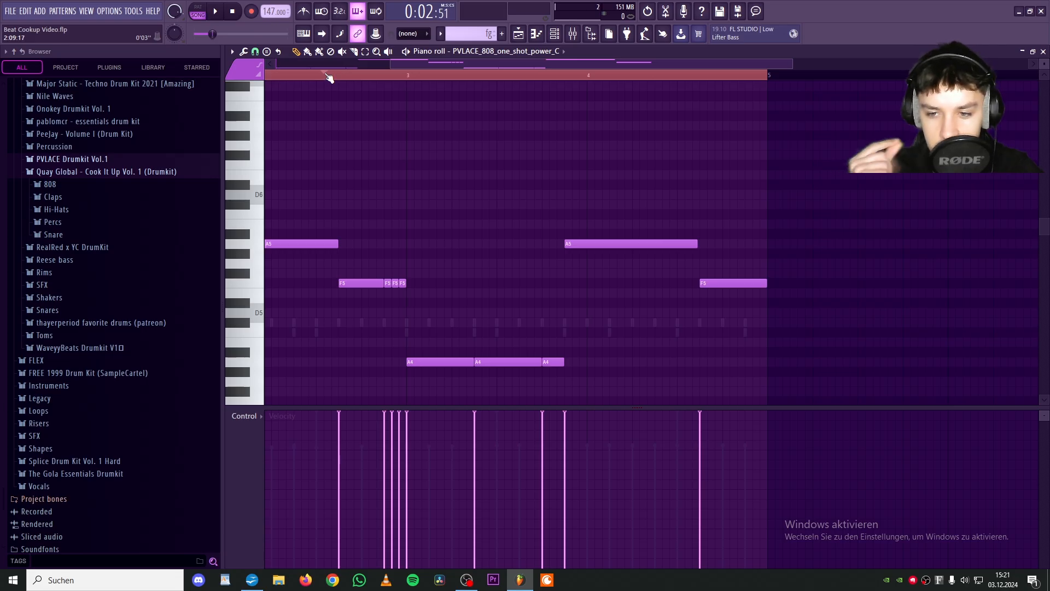
key(space)
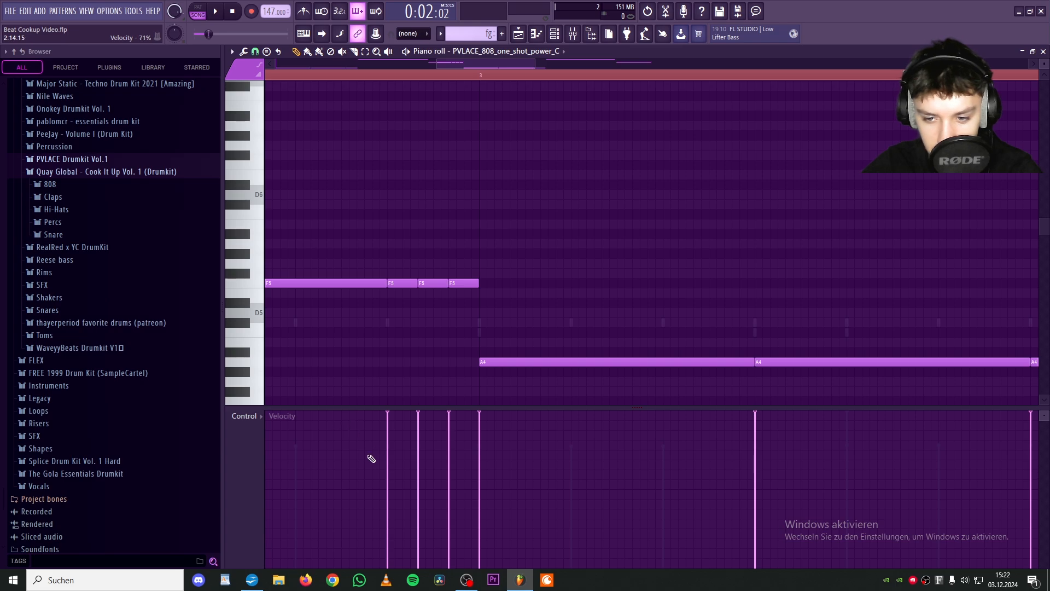
- Lower the velocities of the first two short F5 notes into a rising ramp, with the second at about 48%
drag(399, 438, 394, 460)
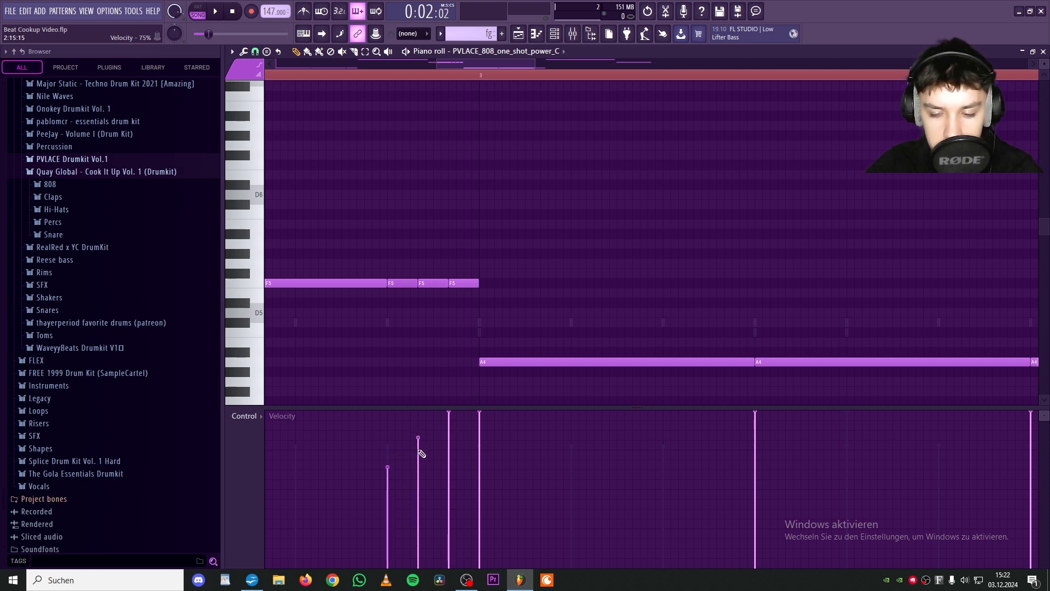
key(space)
click(387, 538)
click(419, 494)
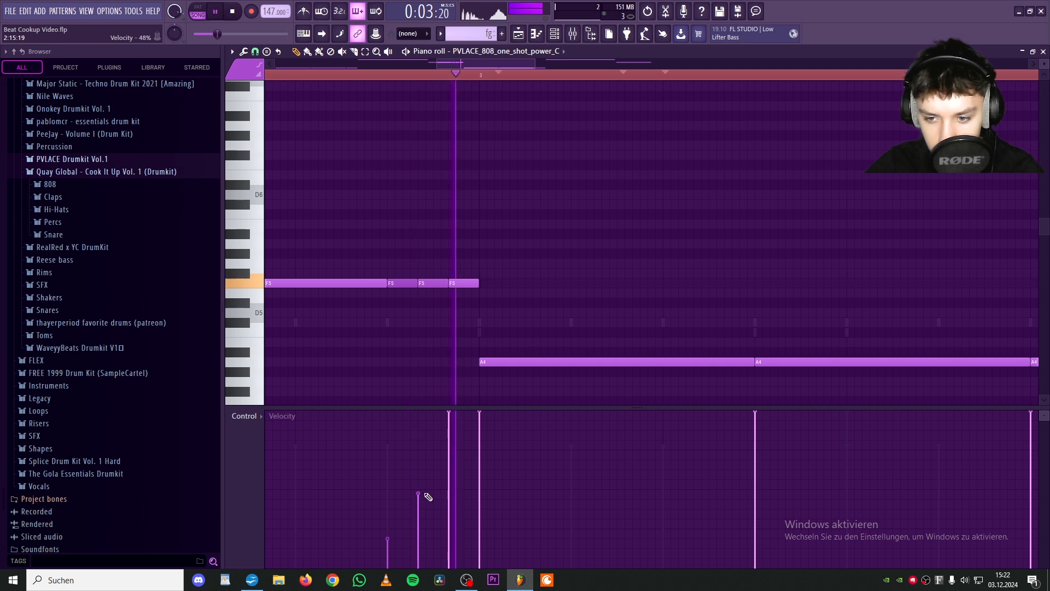
- Play back the bassline from the F5 roll in bar 2 through bar 4
key(space)
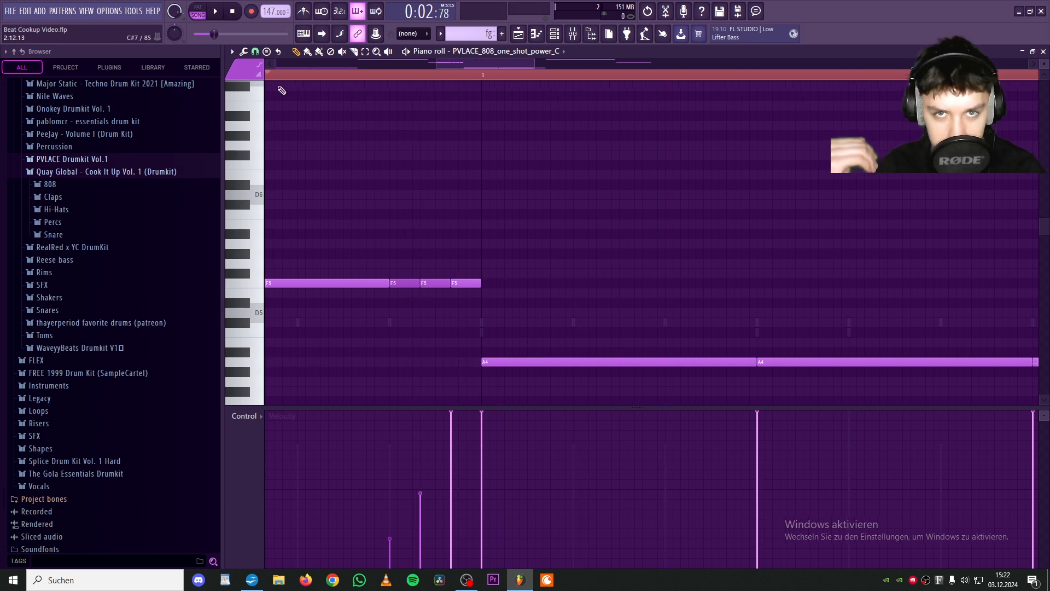
key(space)
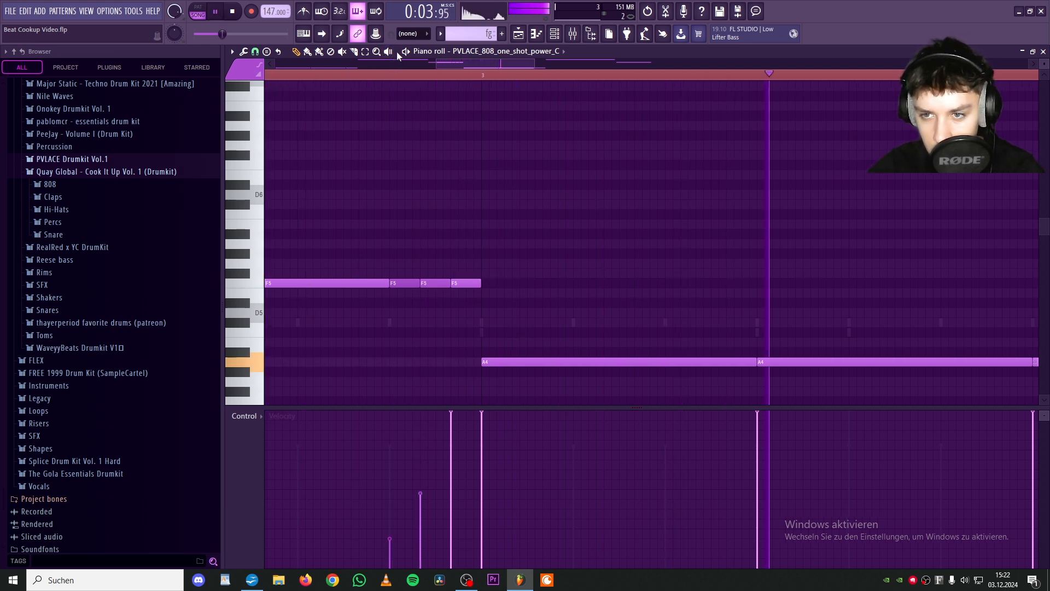
scroll(399, 79, down, 5)
scroll(468, 195, down, 2)
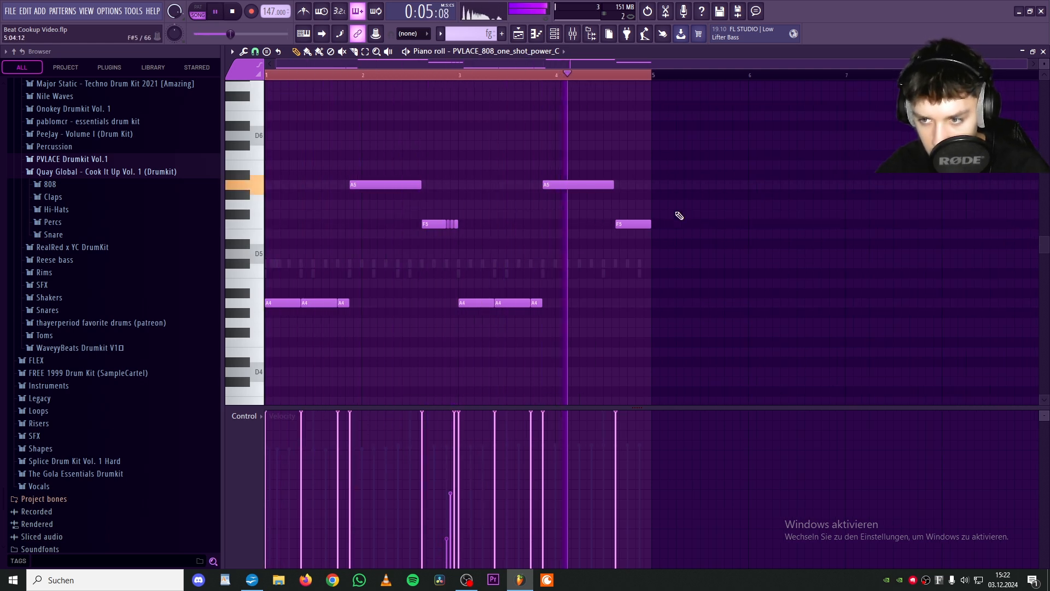
key(space)
- Place a short G#5 slide note above the first A4 note in bar 1 and play it back
scroll(405, 122, up, 2)
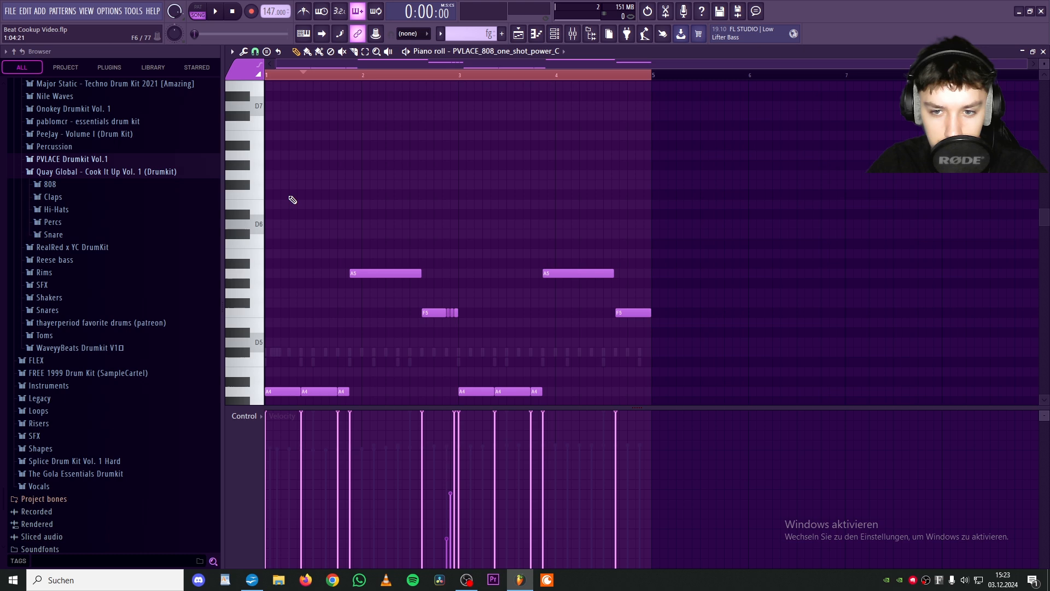
click(290, 197)
drag(293, 195, 358, 196)
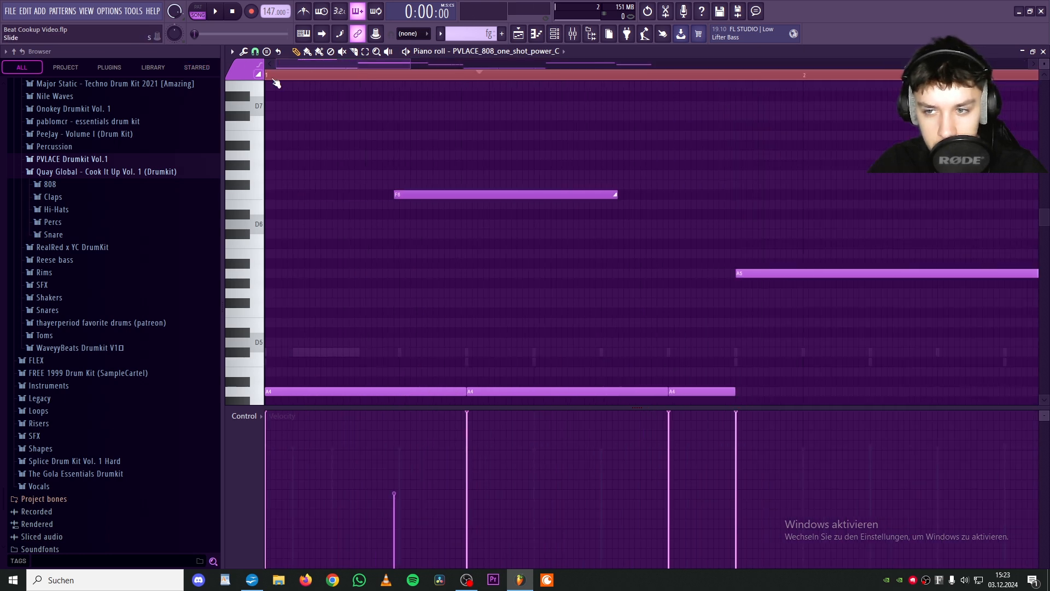
drag(452, 191, 402, 192)
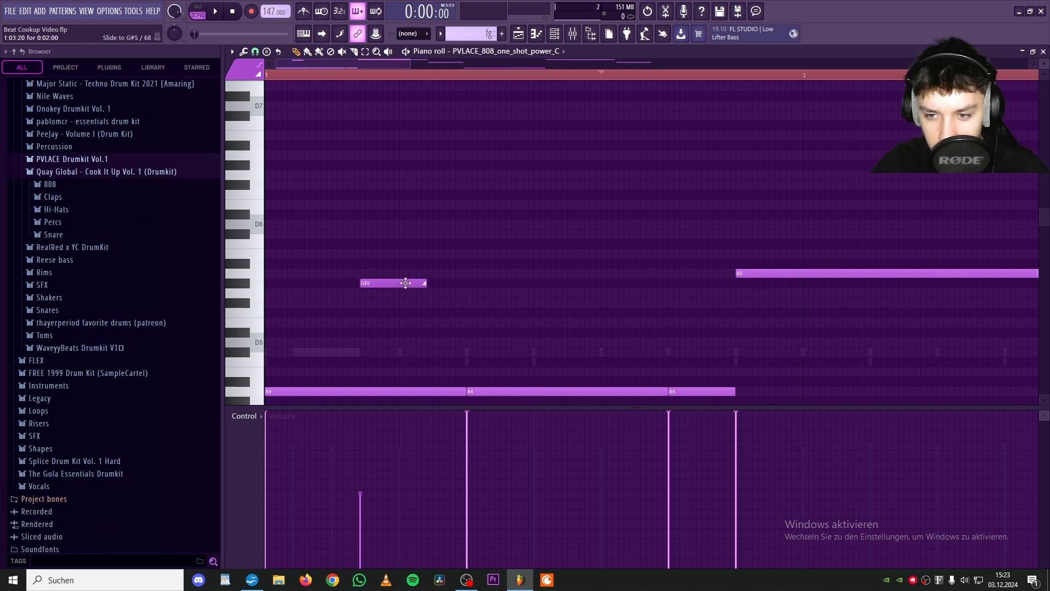
key(space)
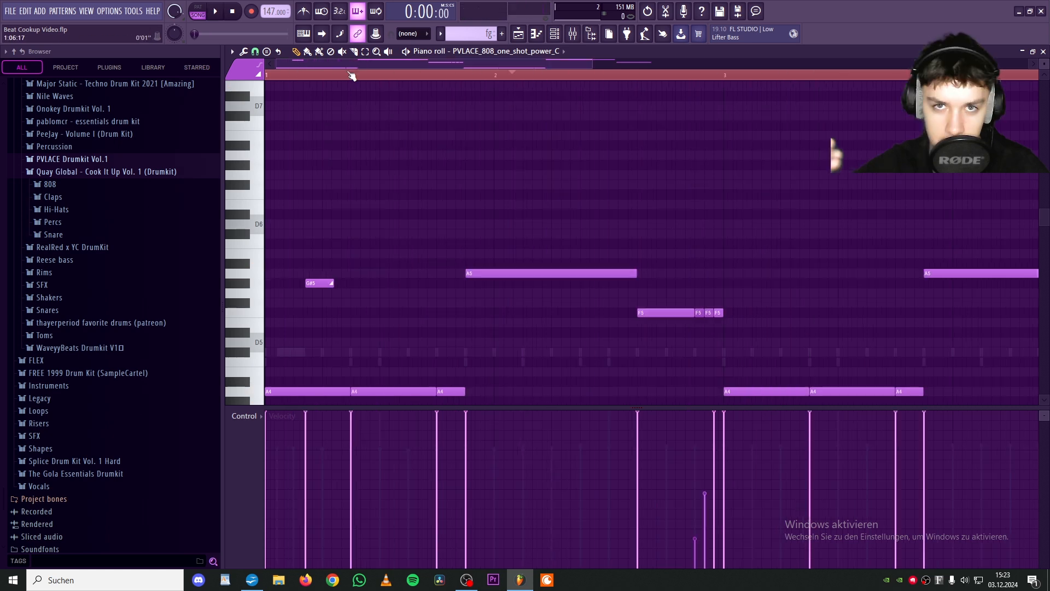
- Lengthen the G#5 slide note and merge the first two A4 notes in bar 1 into one long note, checking by playback
click(328, 281)
drag(330, 284, 360, 293)
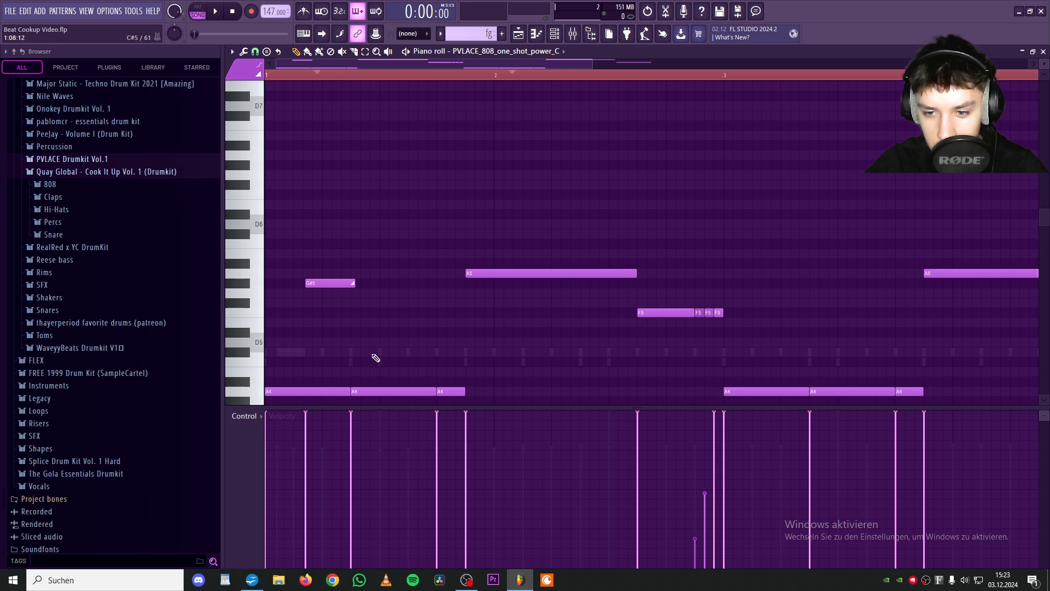
key(space)
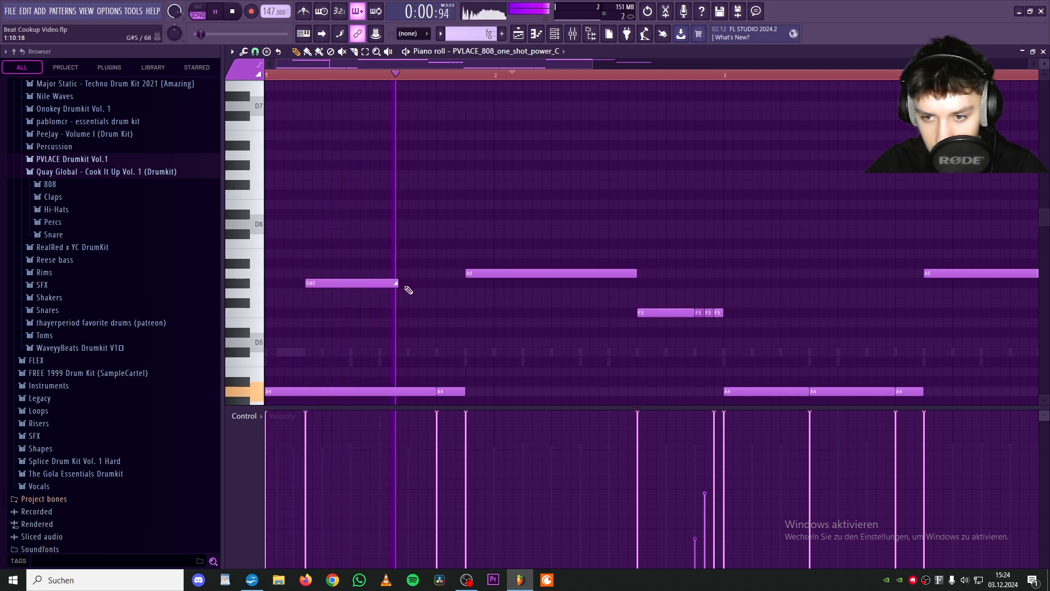
- Extend the G#5 slide note to the end of the long A4 note and play it back
key(space)
drag(397, 284, 435, 290)
key(space)
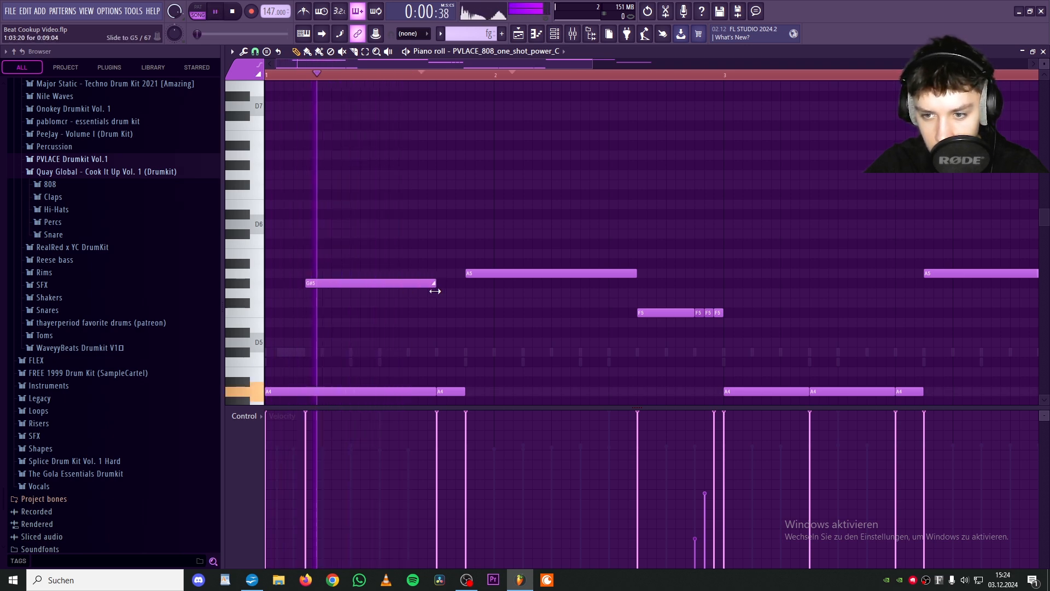
key(space)
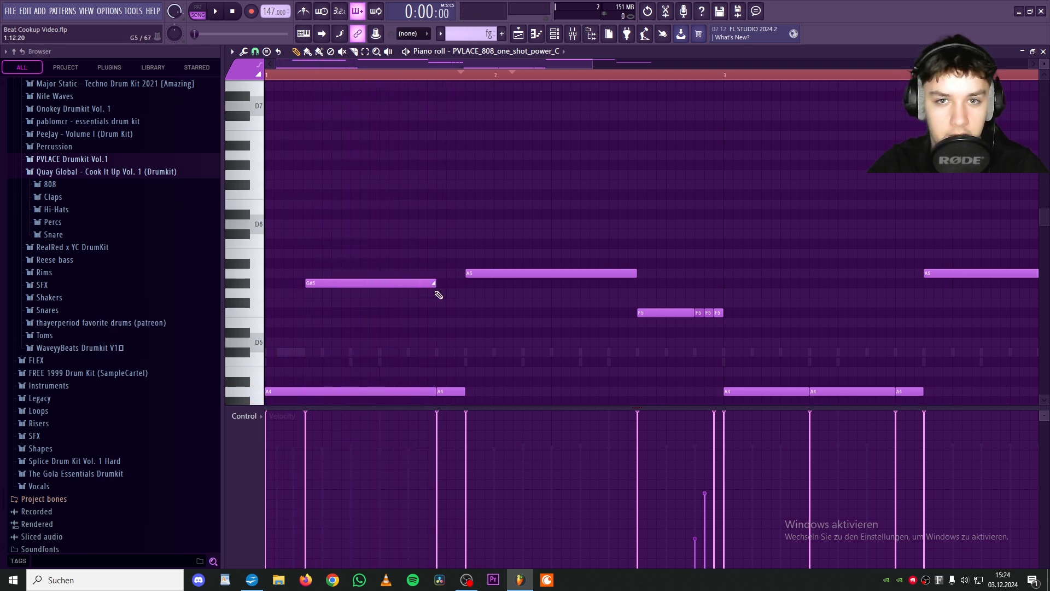
key(space)
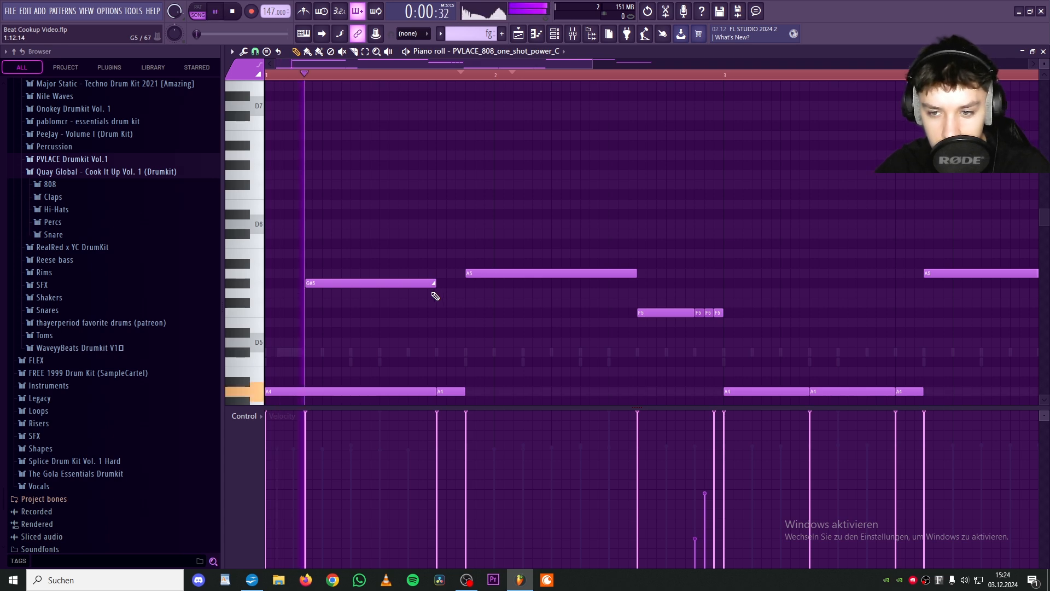
- Compare a very short G#5 slide with one stretched back to the end of the long A4, playing each version
key(space)
drag(437, 286, 323, 293)
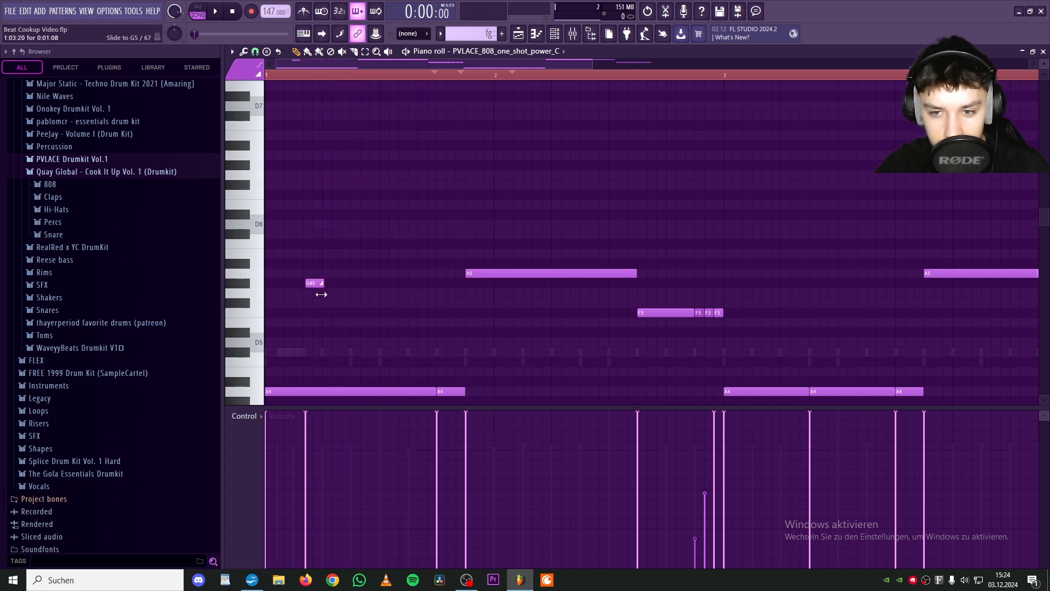
key(space)
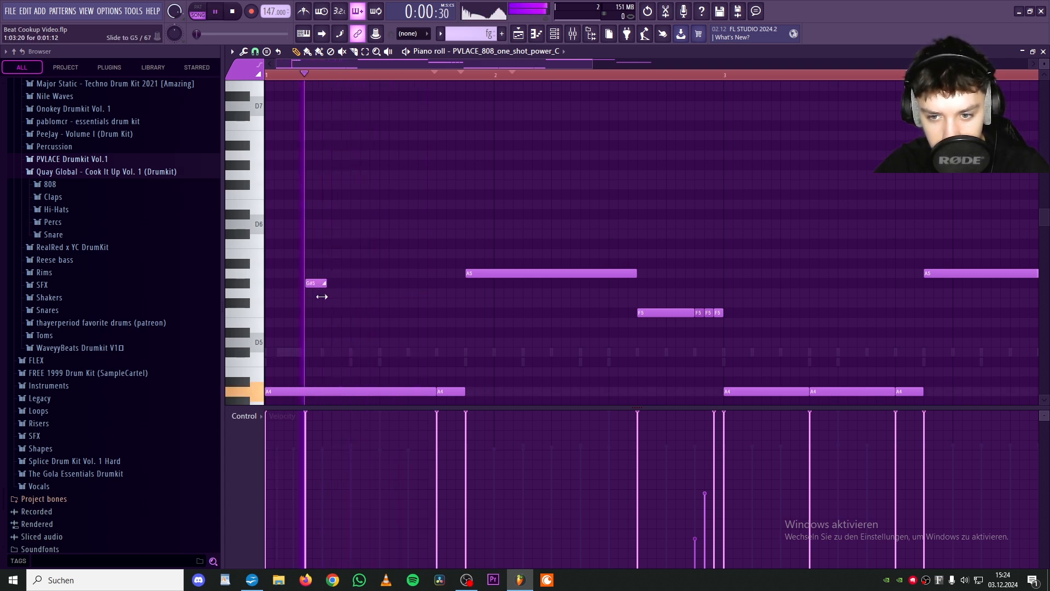
key(space)
key(space)
drag(319, 296, 432, 298)
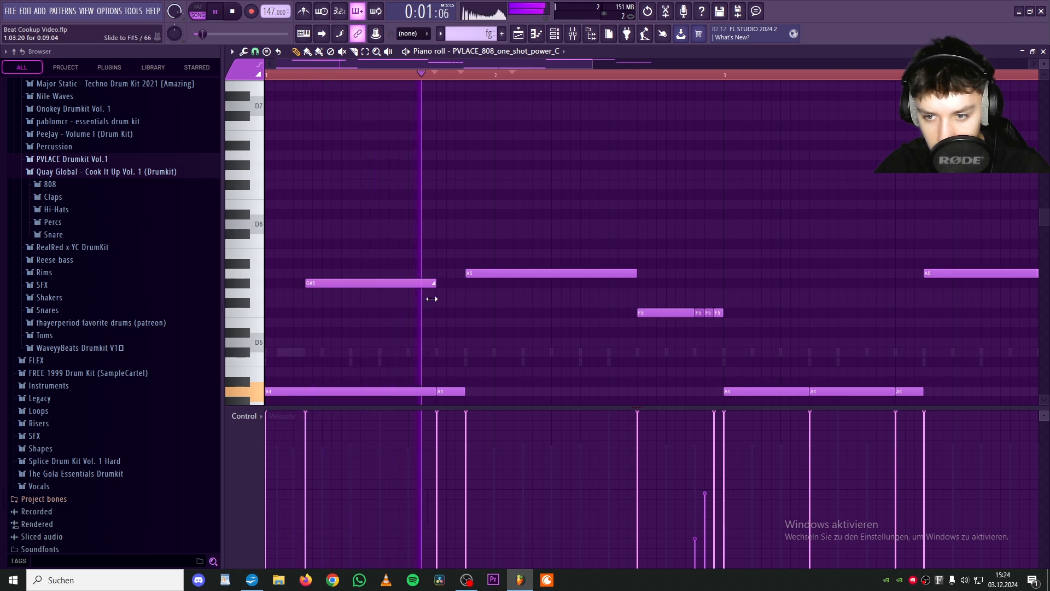
key(space)
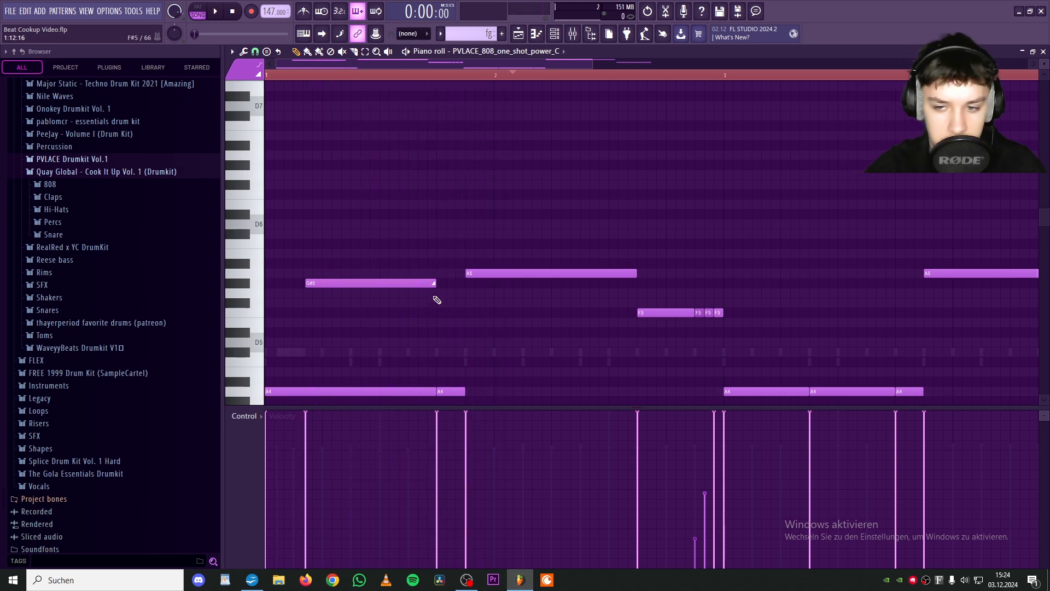
- Delete the G#5 slide note in bar 1 and all the F5 notes at the end of bar 2
right_click(431, 283)
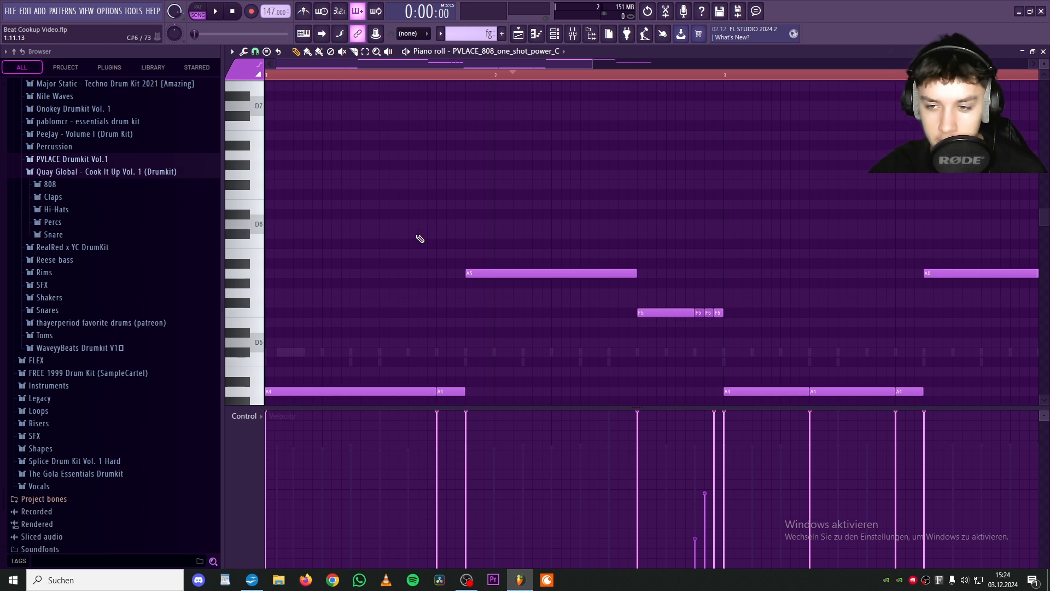
scroll(351, 267, down, 3)
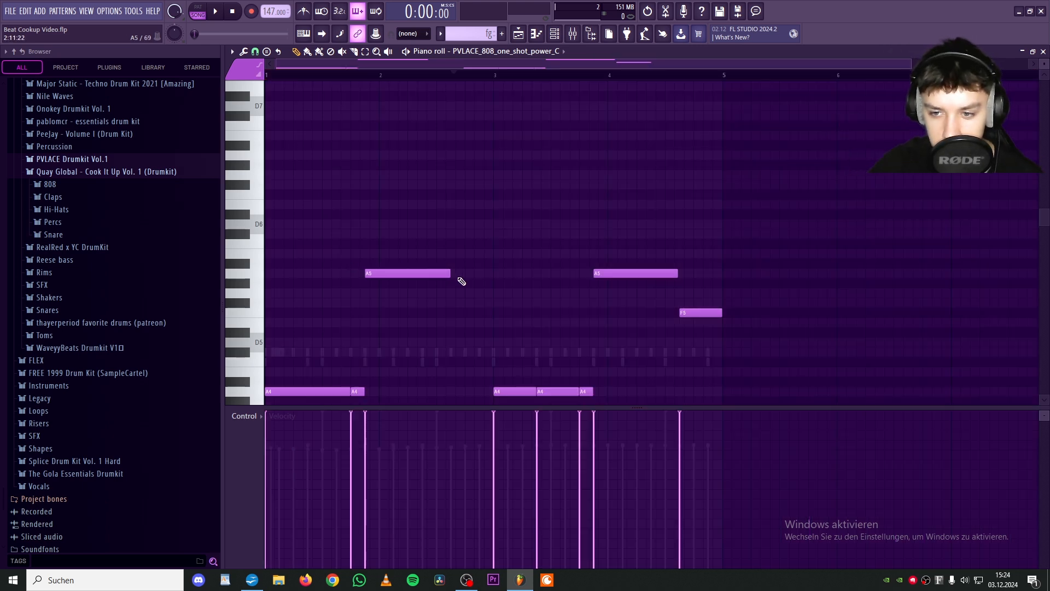
- Extend the A5 note in bar 2 to the start of bar 3
drag(461, 280, 492, 281)
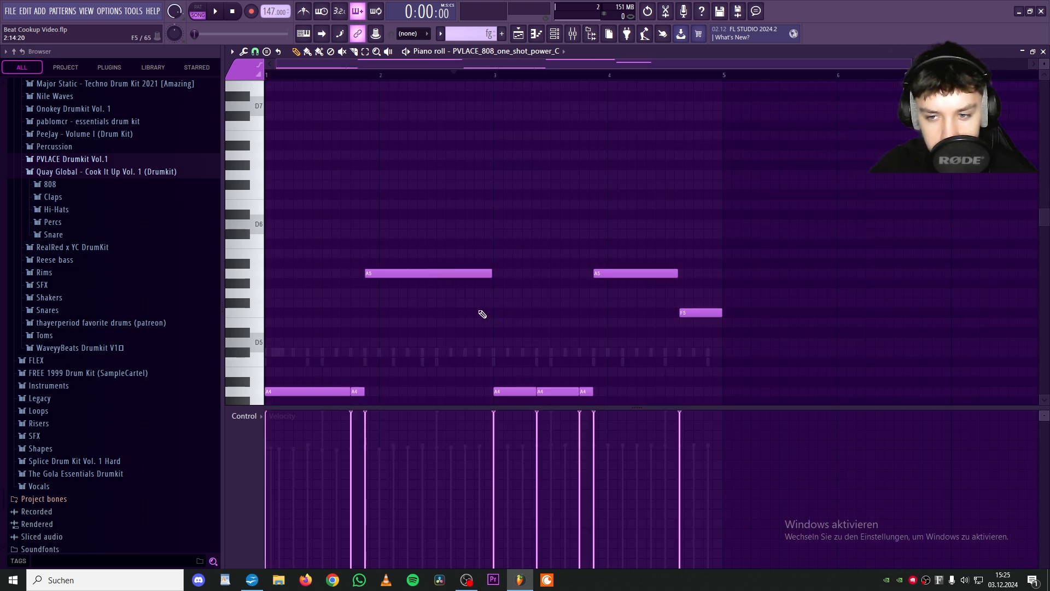
- Roll off the 808's high frequencies with band 7 of Fruity Parametric EQ 2 on its mixer track and check it by playback
key(F9)
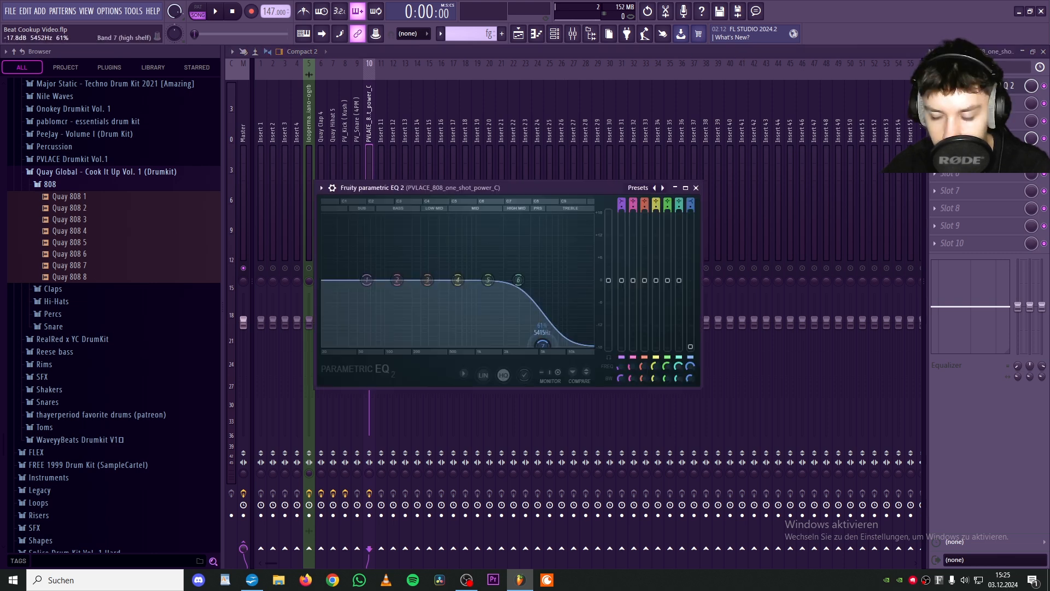
key(space)
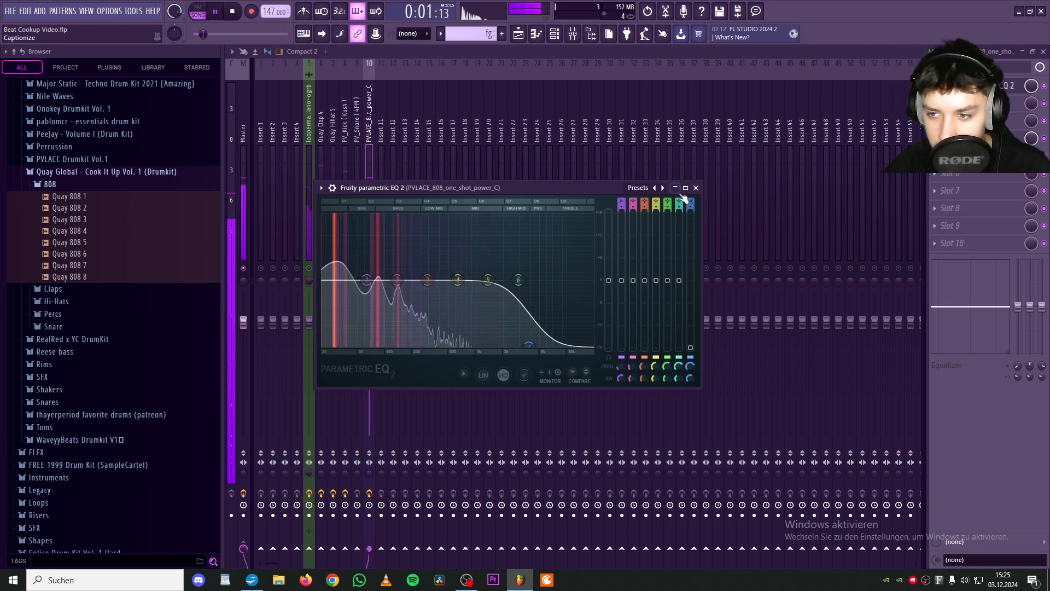
click(695, 188)
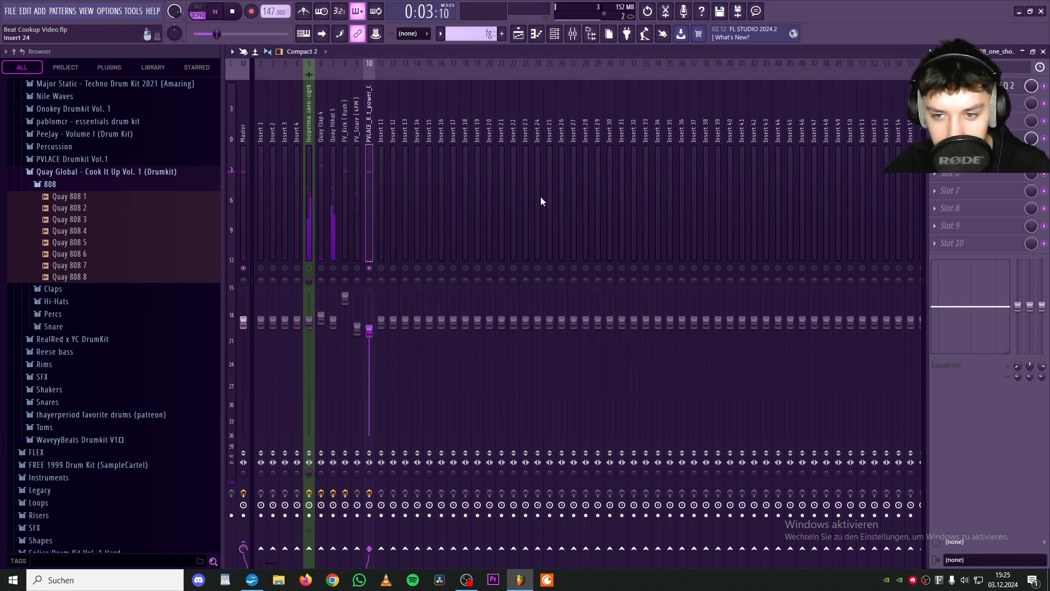
key(space)
- Set the mix level of Fruity Fast Dist on the 808's mixer track to about 41% and play it back
click(968, 138)
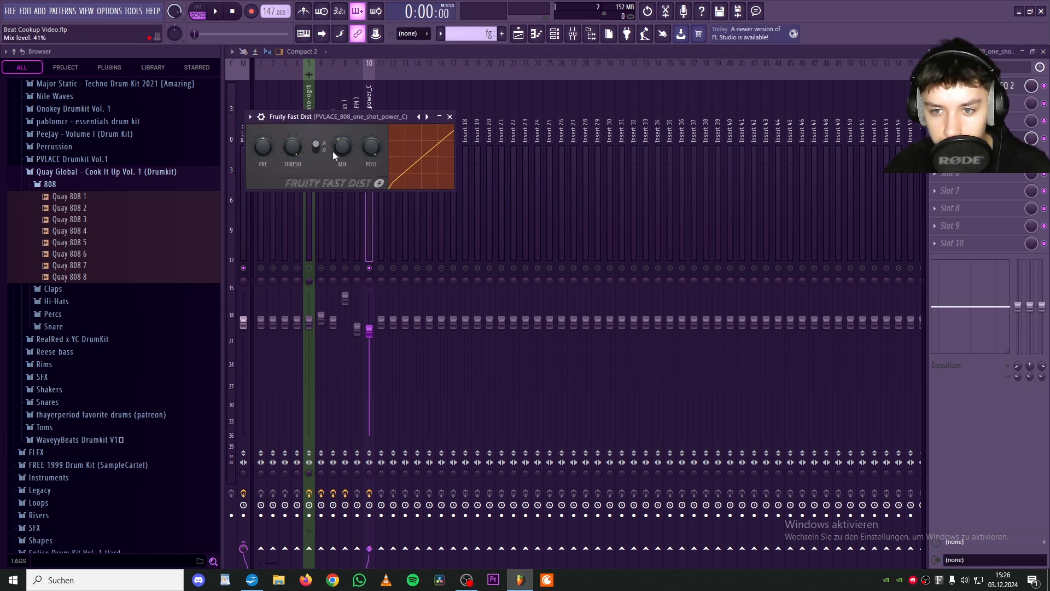
mouse_move(341, 149)
mouse_down()
mouse_move(341, 130)
mouse_move(341, 154)
mouse_up()
key(space)
click(692, 164)
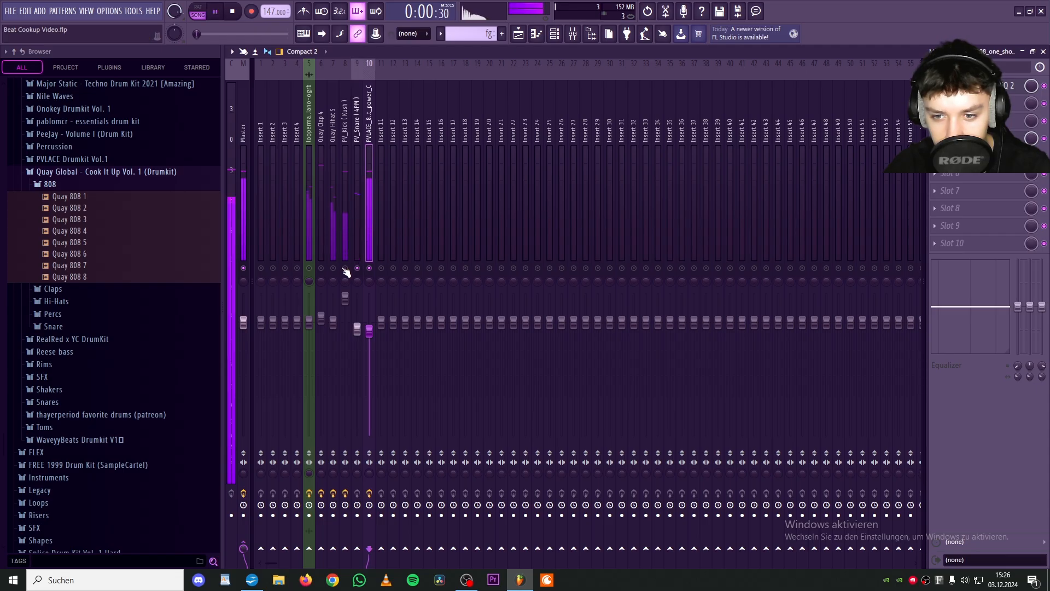
- Unmute the snare, kick, hi-hat, clap and piano mixer tracks during playback, and return to the Playlist
click(345, 268)
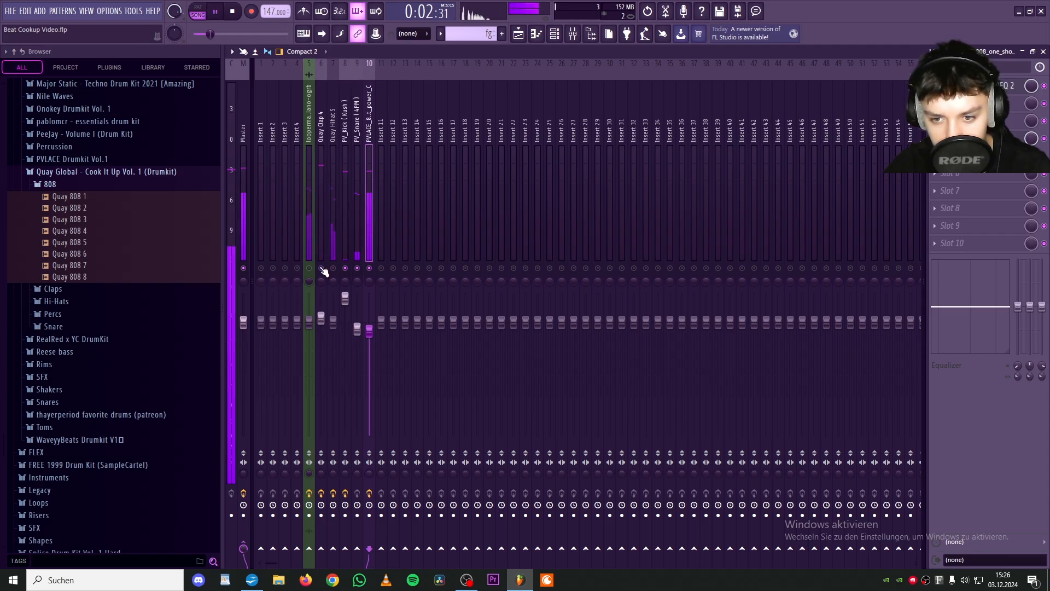
click(321, 268)
click(309, 269)
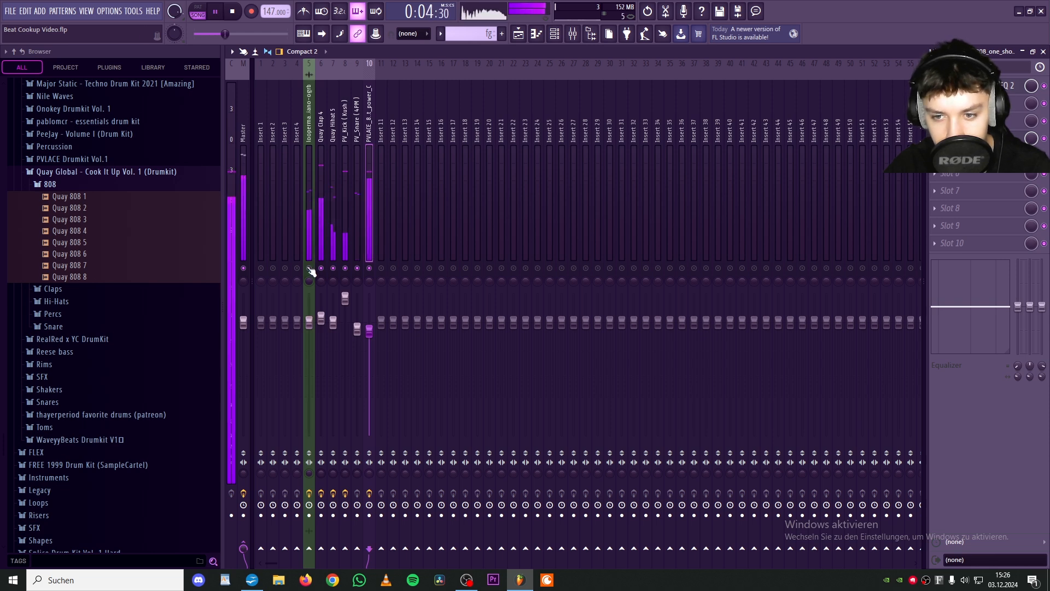
key(space)
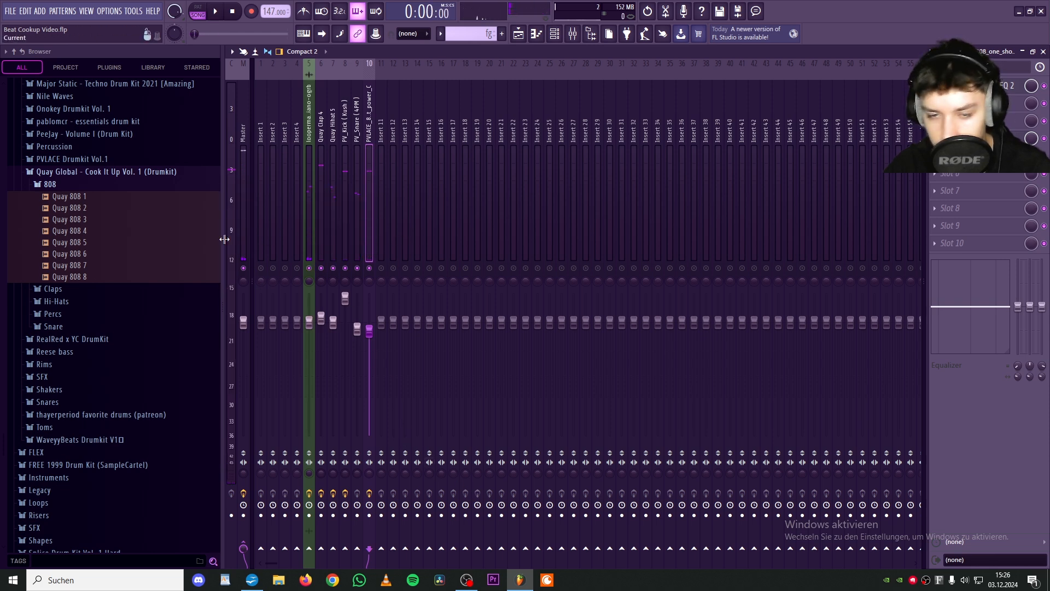
key(F5)
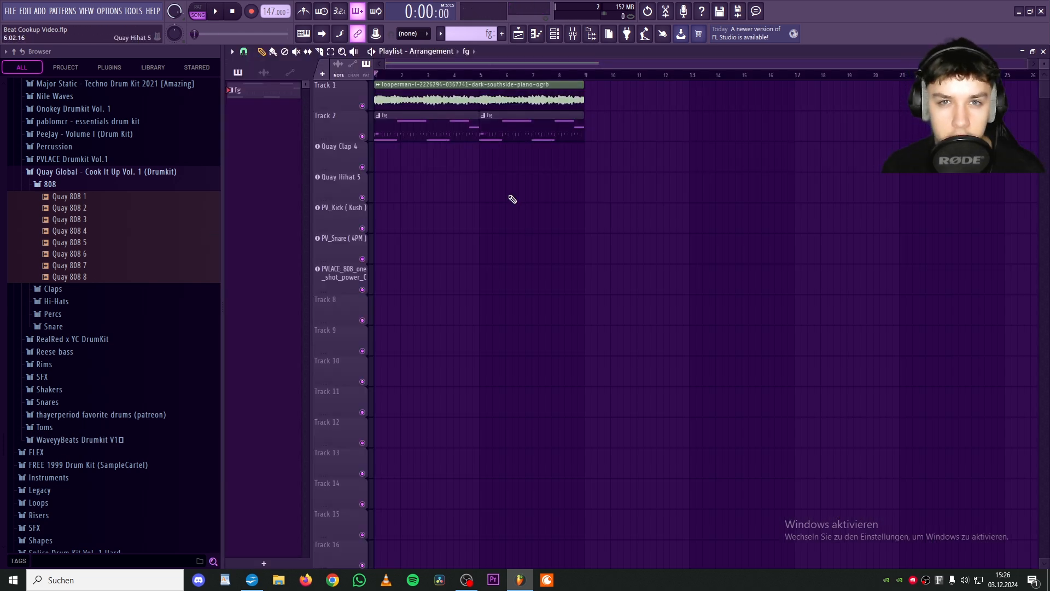